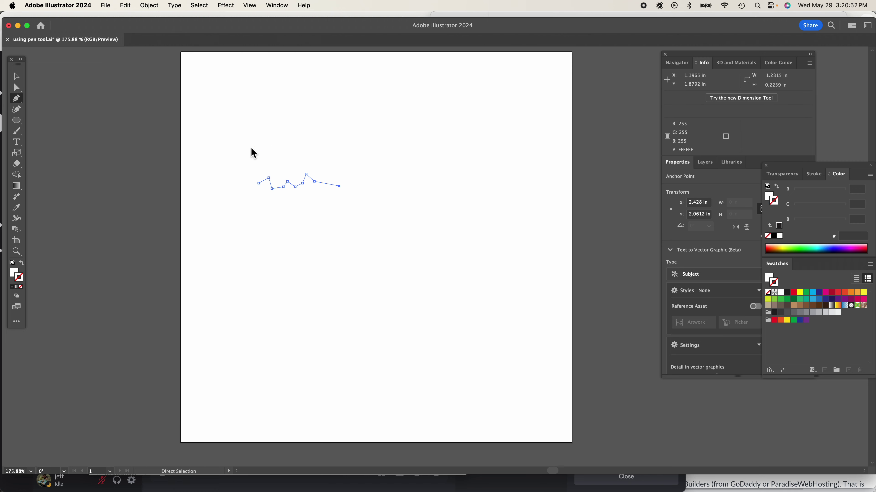
Step: Delete the jagged open path in the upper part of the artboard
{"action": "left_click_drag", "start_coordinate": [241, 147], "coordinate": [379, 238]}
{"action": "key", "text": "Delete"}
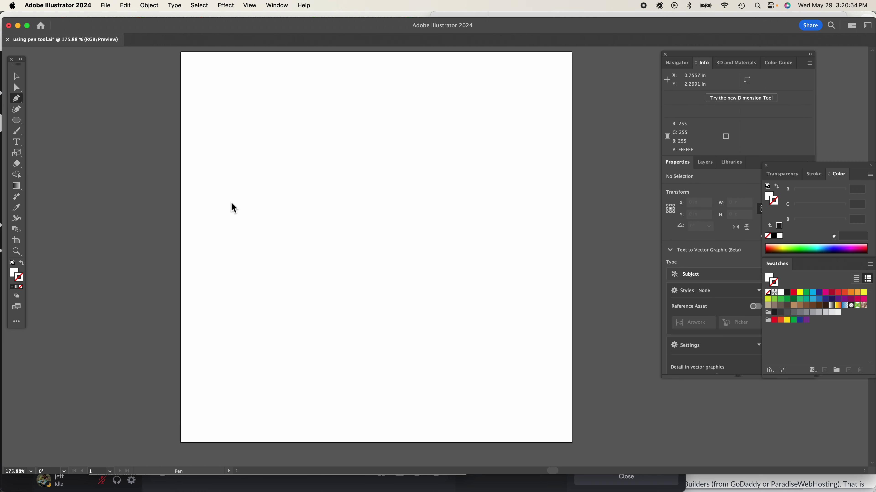
Step: Draw a wavy practice path with smooth anchors across the upper half of the artboard using the Pen tool
{"action": "left_click", "coordinate": [230, 204]}
{"action": "left_click", "coordinate": [331, 175]}
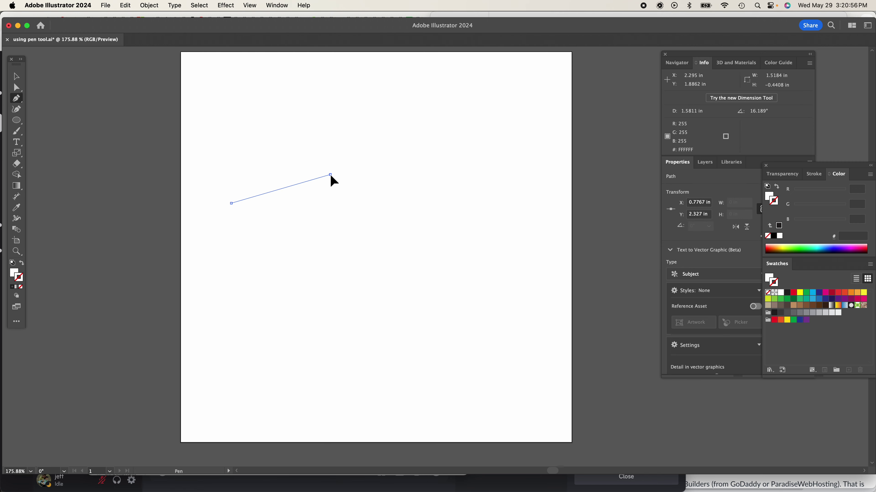
{"action": "left_click_drag", "start_coordinate": [331, 175], "coordinate": [377, 196]}
{"action": "left_click_drag", "start_coordinate": [461, 186], "coordinate": [431, 160]}
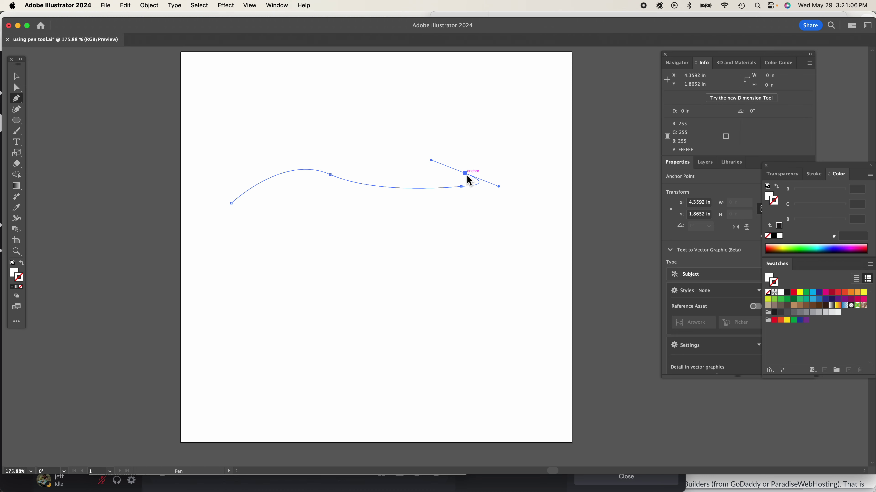
{"action": "mouse_move", "coordinate": [465, 175]}
{"action": "left_mouse_down"}
{"action": "mouse_move", "coordinate": [479, 183]}
{"action": "mouse_move", "coordinate": [470, 178]}
{"action": "left_mouse_up"}
Step: Extend the practice path with straight zigzag segments doubling back above the wave, and end the path
{"action": "left_click_drag", "start_coordinate": [413, 141], "coordinate": [479, 128]}
{"action": "left_click", "coordinate": [483, 122]}
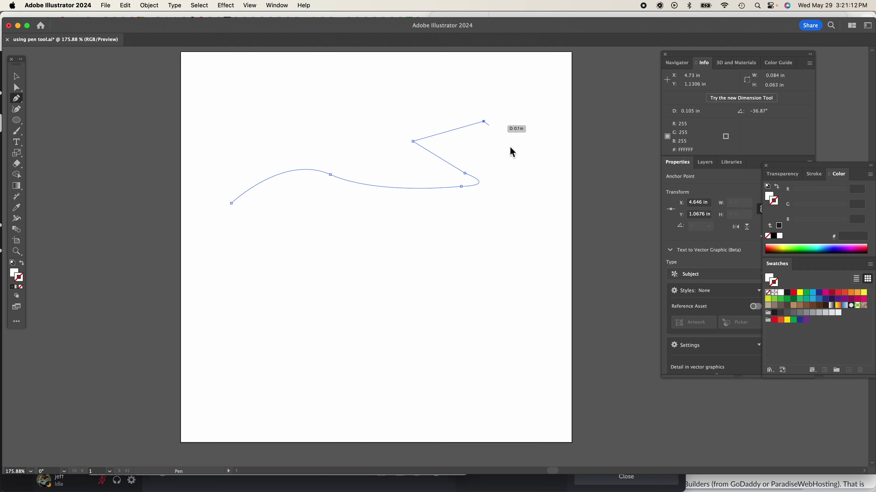
{"action": "left_click", "coordinate": [517, 162]}
{"action": "left_click", "coordinate": [466, 152]}
{"action": "left_click", "coordinate": [446, 107]}
{"action": "left_click", "coordinate": [322, 132]}
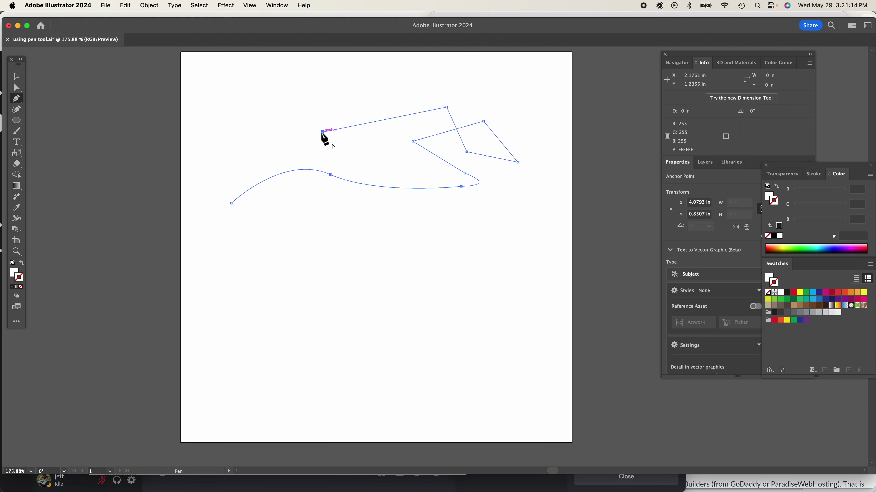
{"action": "key", "text": "Escape"}
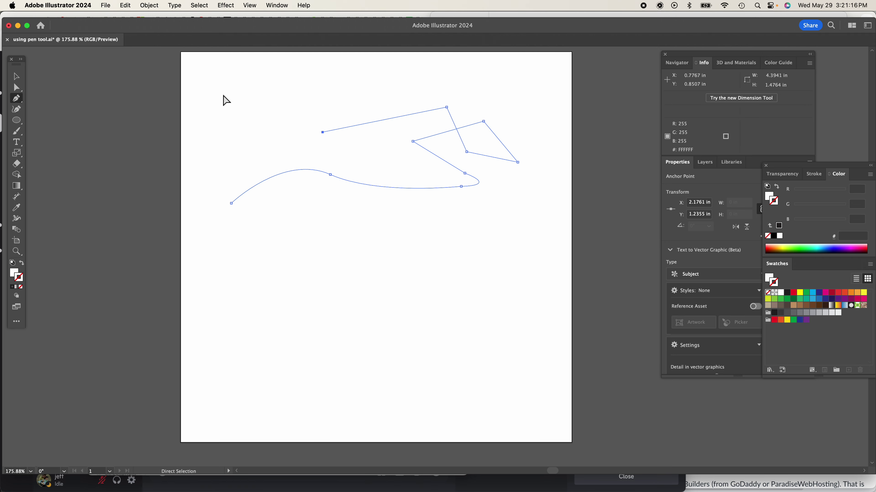
Step: Delete the whole practice path
{"action": "left_click_drag", "start_coordinate": [220, 101], "coordinate": [538, 260]}
{"action": "key", "text": "Delete"}
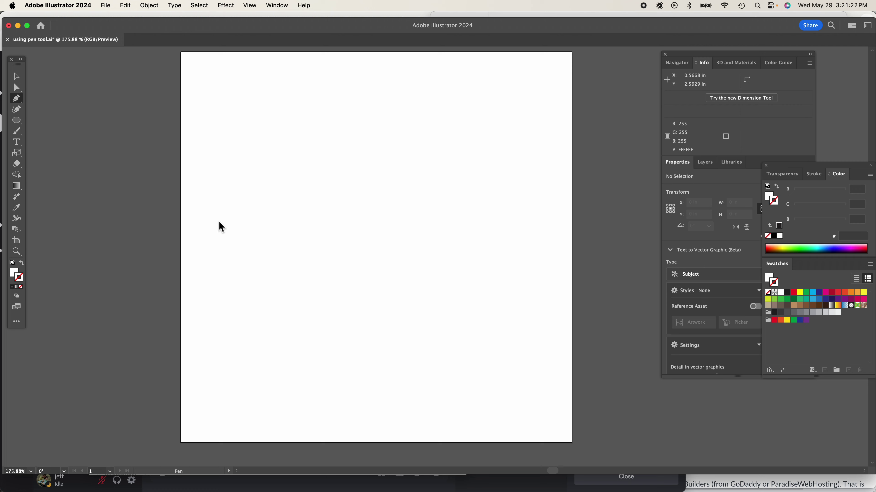
Step: Draw an open S-shaped Pen path about 3.5 in wide with a smooth middle anchor and a handle-free right end
{"action": "left_click", "coordinate": [248, 215]}
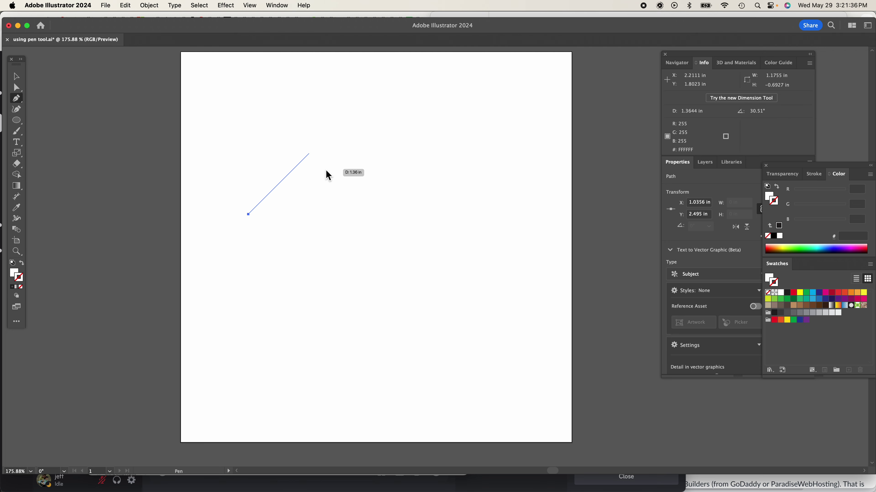
{"action": "left_click", "coordinate": [301, 161]}
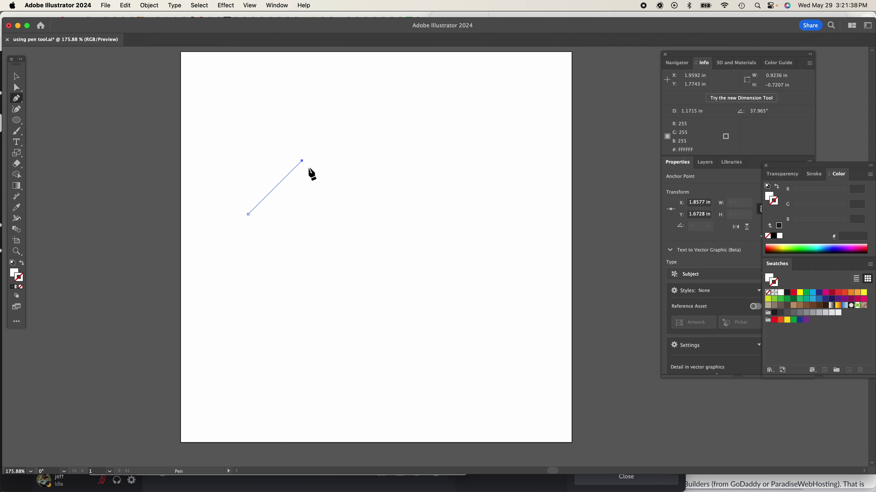
{"action": "key", "text": "super+z"}
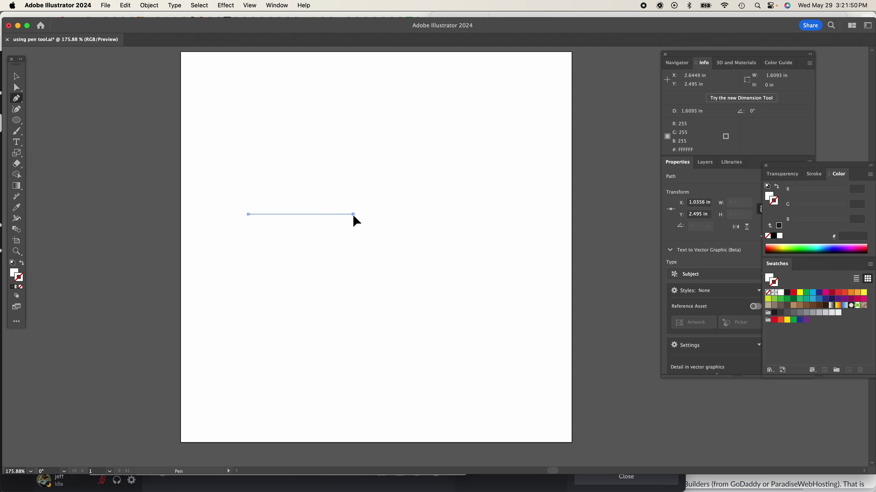
{"action": "left_click_drag", "start_coordinate": [352, 214], "coordinate": [414, 239]}
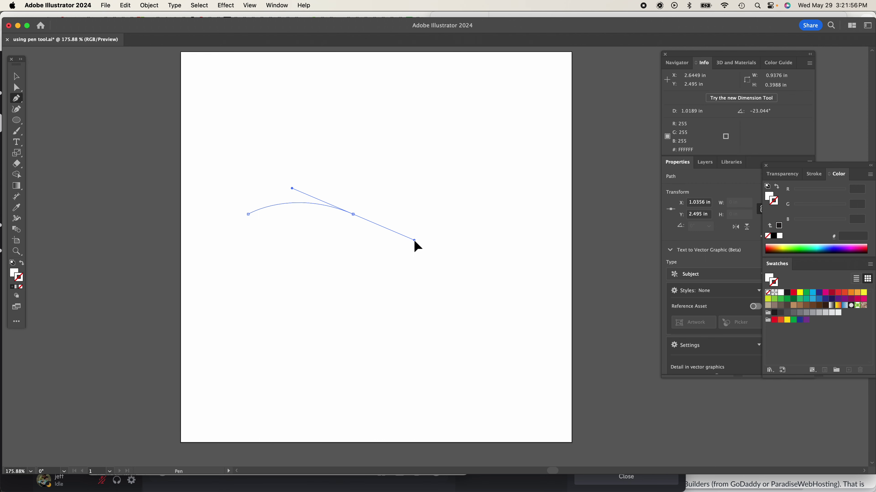
{"action": "left_click_drag", "start_coordinate": [414, 239], "coordinate": [412, 248]}
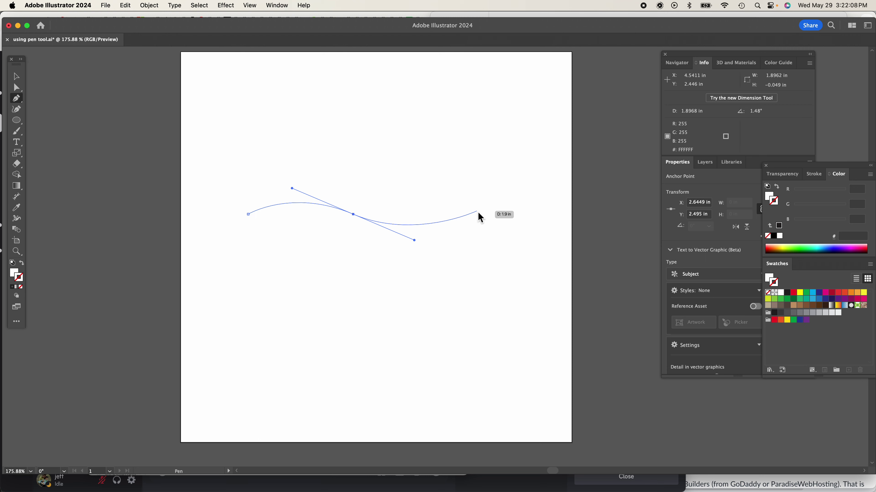
{"action": "left_click", "coordinate": [477, 213]}
{"action": "mouse_move", "coordinate": [478, 212]}
{"action": "left_mouse_down"}
{"action": "mouse_move", "coordinate": [448, 238]}
{"action": "mouse_move", "coordinate": [458, 246]}
{"action": "mouse_move", "coordinate": [500, 212]}
{"action": "mouse_move", "coordinate": [469, 206]}
{"action": "left_mouse_up"}
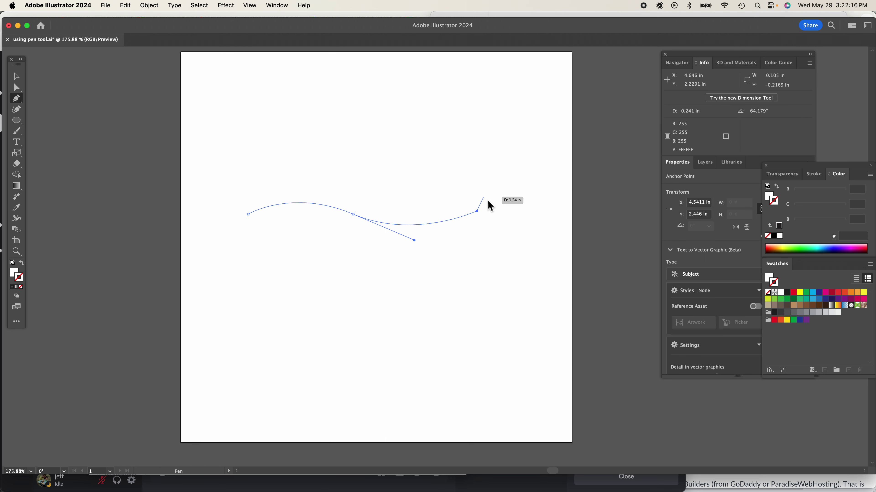
{"action": "key", "text": "Escape"}
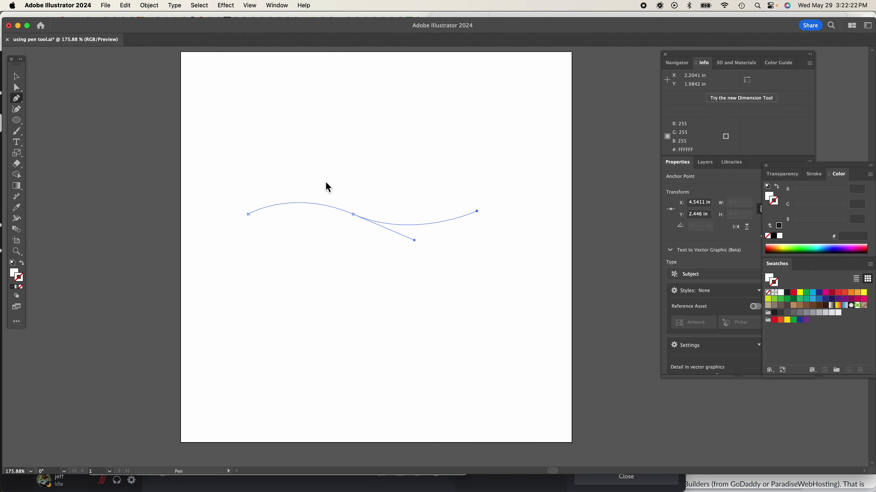
Step: Apply the default white fill and black stroke to the curve and deselect it
{"action": "left_click", "coordinate": [250, 5]}
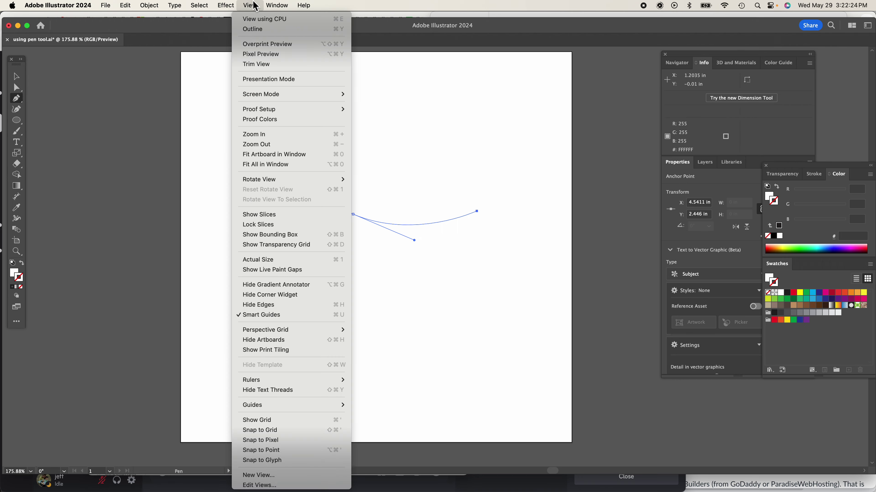
{"action": "left_click", "coordinate": [255, 5]}
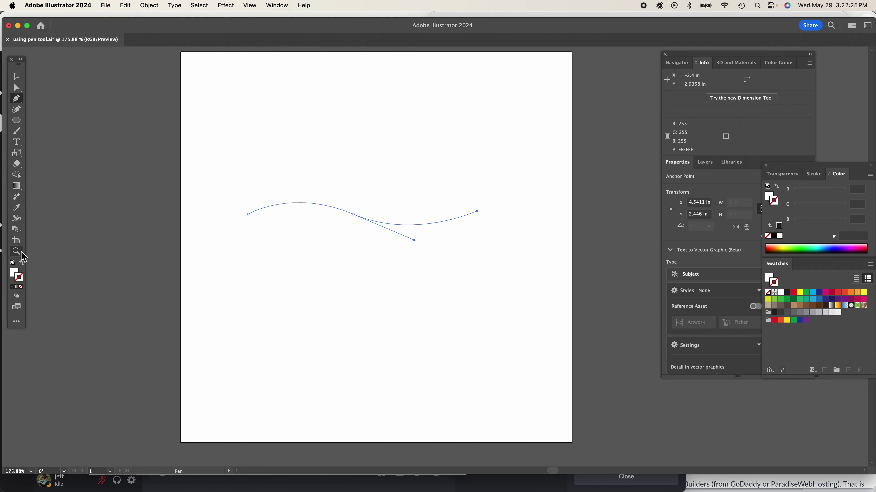
{"action": "left_click", "coordinate": [12, 263]}
{"action": "left_click", "coordinate": [286, 208], "text": "super"}
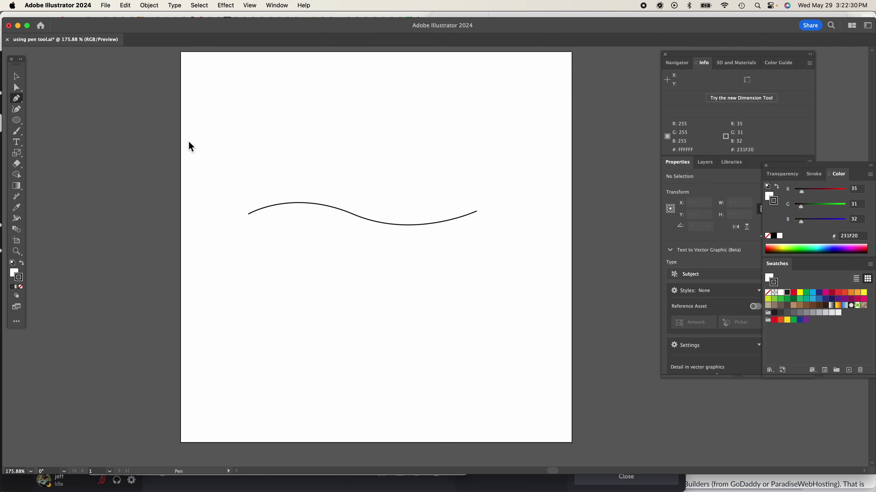
Step: Inspect the selected curve in Outline view and return to Preview
{"action": "left_click", "coordinate": [16, 76]}
{"action": "left_click_drag", "start_coordinate": [352, 199], "coordinate": [425, 308]}
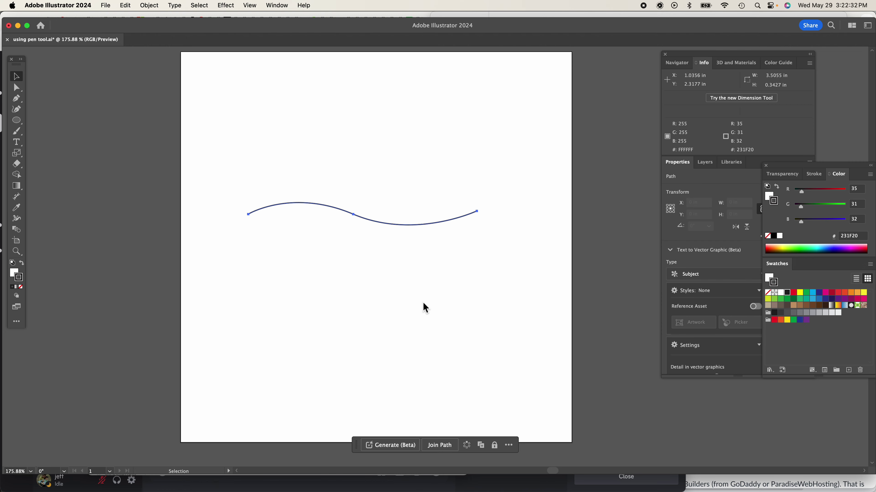
{"action": "left_click", "coordinate": [250, 5]}
{"action": "left_click", "coordinate": [313, 95]}
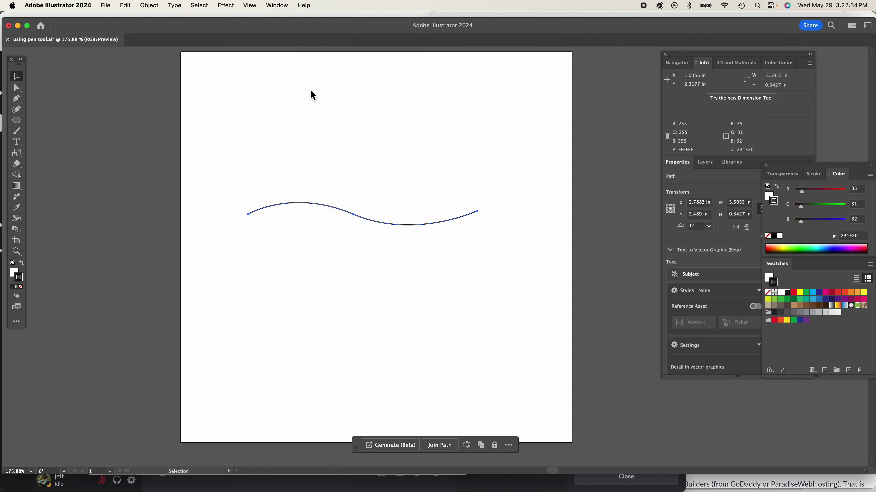
{"action": "left_click", "coordinate": [378, 174]}
{"action": "left_click", "coordinate": [366, 216]}
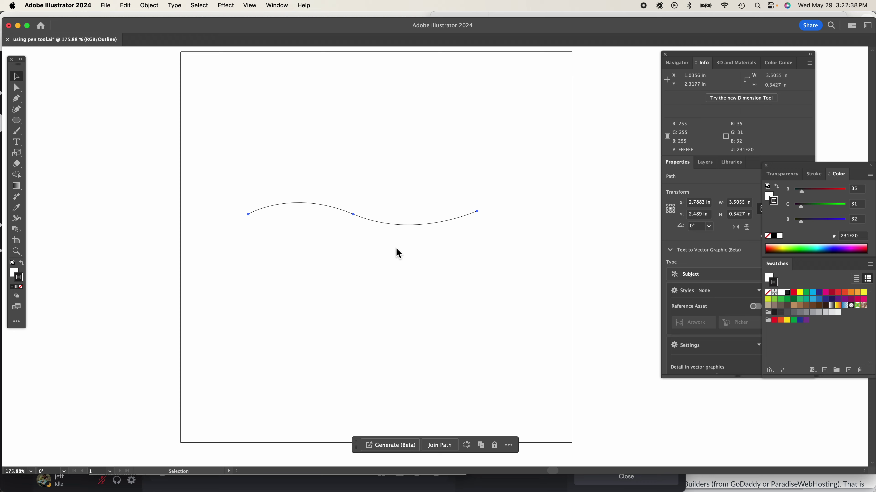
{"action": "left_click", "coordinate": [250, 5]}
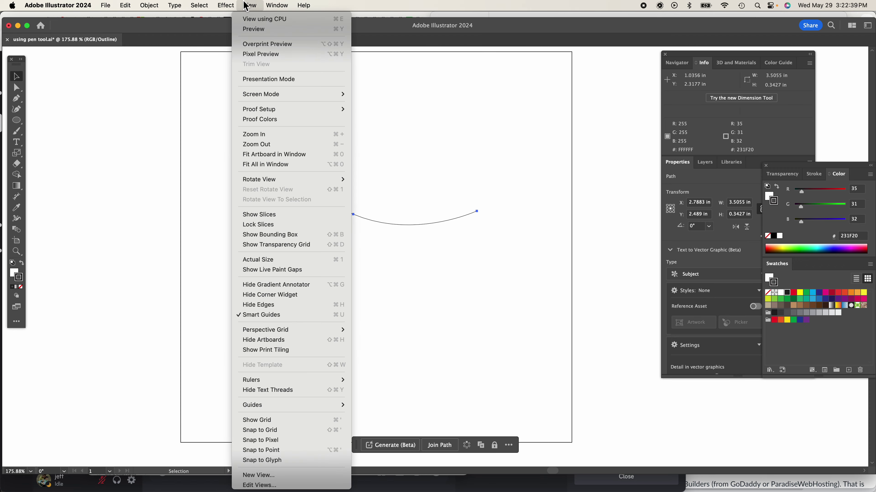
{"action": "left_click", "coordinate": [256, 30]}
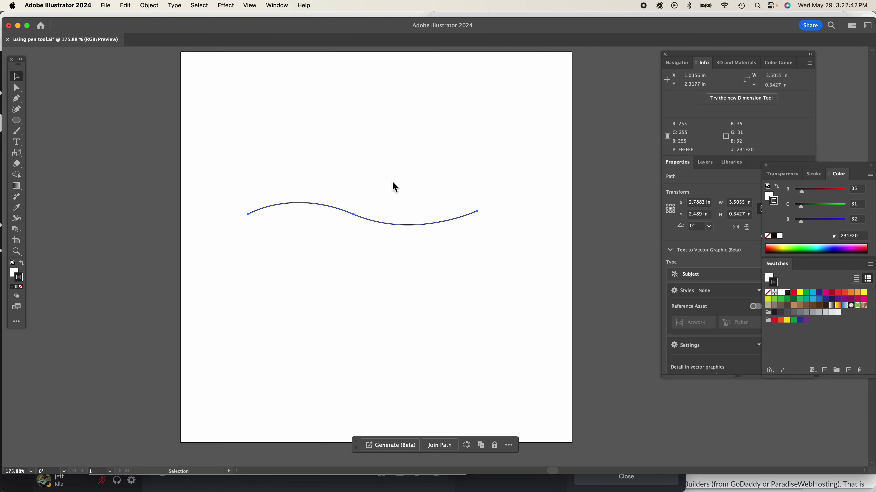
Step: Copy the curve and paste the duplicate directly in front of it
{"action": "left_click", "coordinate": [357, 177]}
{"action": "mouse_move", "coordinate": [356, 174]}
{"action": "left_mouse_down"}
{"action": "mouse_move", "coordinate": [382, 255]}
{"action": "mouse_move", "coordinate": [373, 178]}
{"action": "mouse_move", "coordinate": [391, 258]}
{"action": "left_mouse_up"}
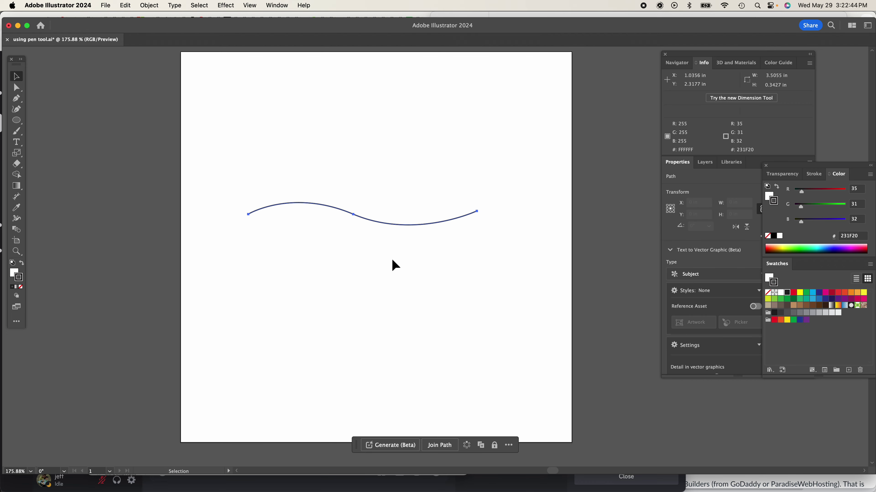
{"action": "left_click", "coordinate": [126, 5]}
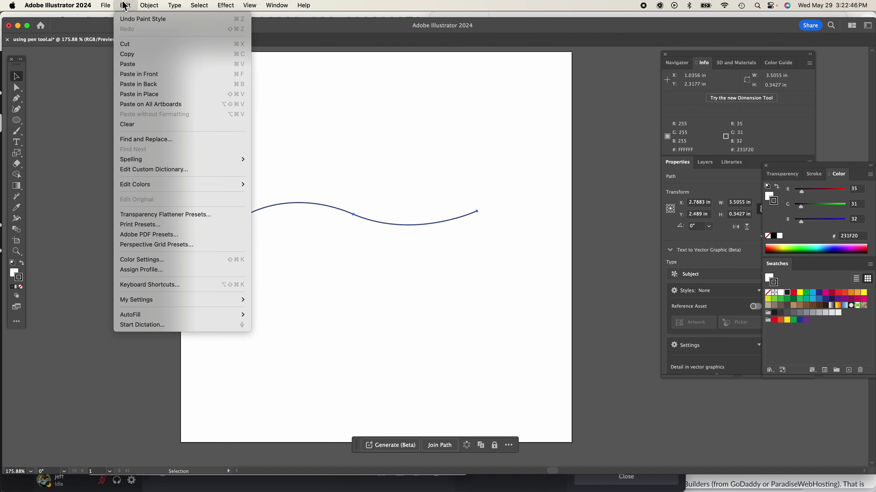
{"action": "left_click", "coordinate": [137, 55]}
{"action": "left_click", "coordinate": [125, 5]}
{"action": "left_click", "coordinate": [138, 74]}
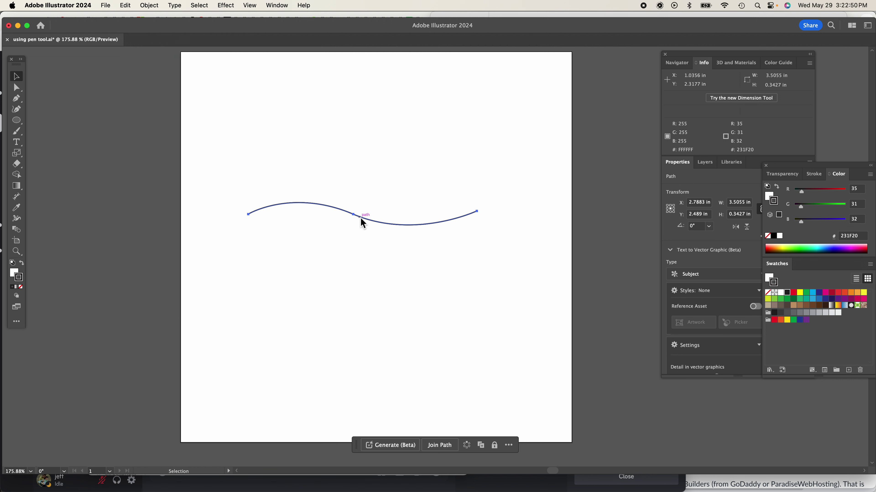
Step: Move the duplicate curve straight down about 0.56 in below the original
{"action": "key", "text": "a"}
{"action": "key", "text": "super+y"}
{"action": "key", "text": "super+y"}
{"action": "key", "text": "v"}
{"action": "key", "text": "shift+Down"}
{"action": "key", "text": "shift+Down"}
{"action": "key", "text": "shift+Down"}
{"action": "key", "text": "shift+Down"}
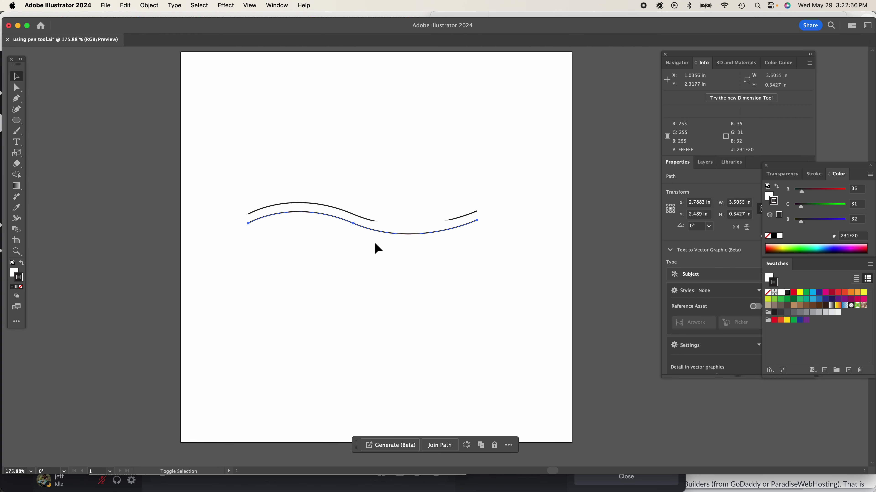
{"action": "key", "text": "shift+Up"}
{"action": "key", "text": "shift+Up"}
{"action": "key", "text": "shift+Up"}
{"action": "key", "text": "shift+Down"}
{"action": "key", "text": "shift+Down"}
{"action": "key", "text": "shift+Down"}
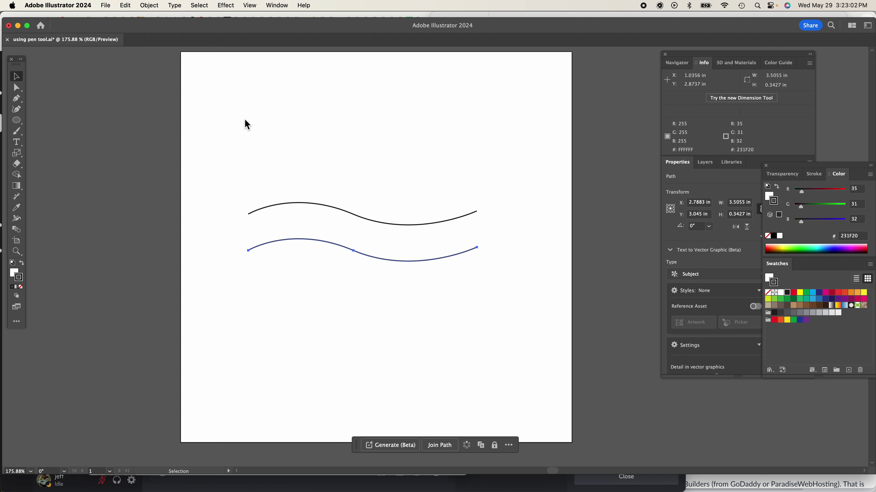
Step: Shift the right end anchors of both curves about 0.56 in to the right
{"action": "left_click", "coordinate": [20, 88]}
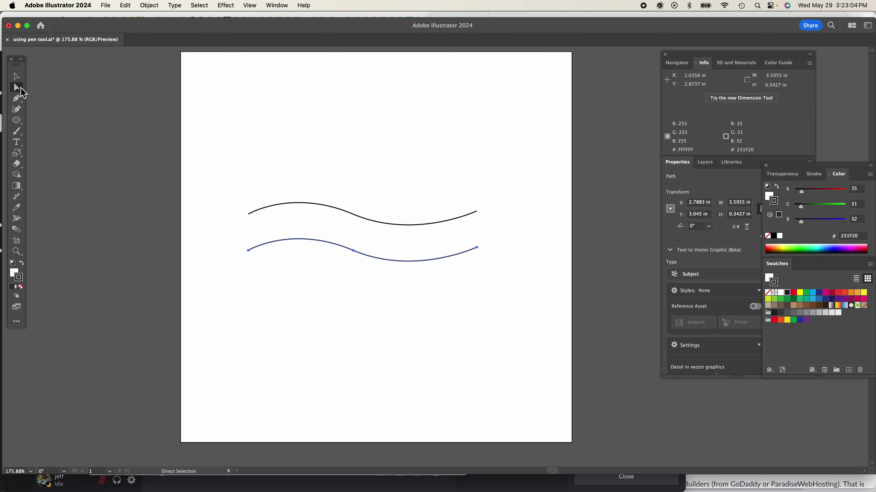
{"action": "left_click", "coordinate": [451, 173]}
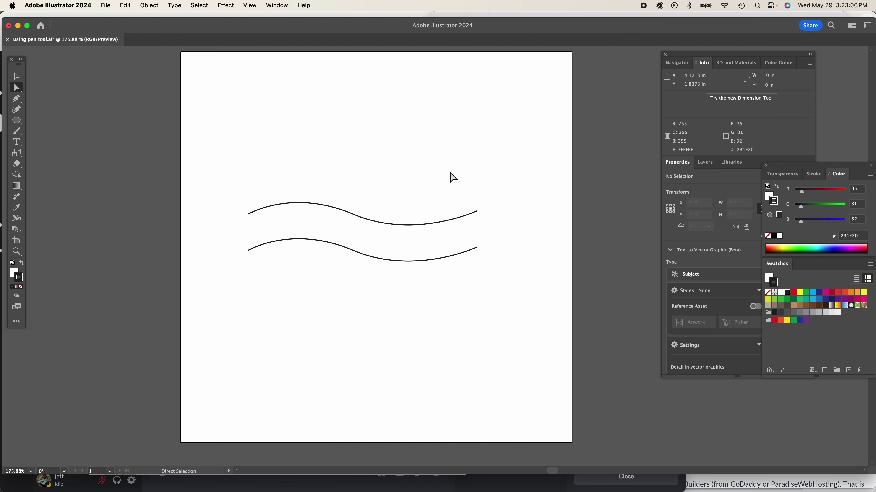
{"action": "left_click_drag", "start_coordinate": [450, 173], "coordinate": [499, 317]}
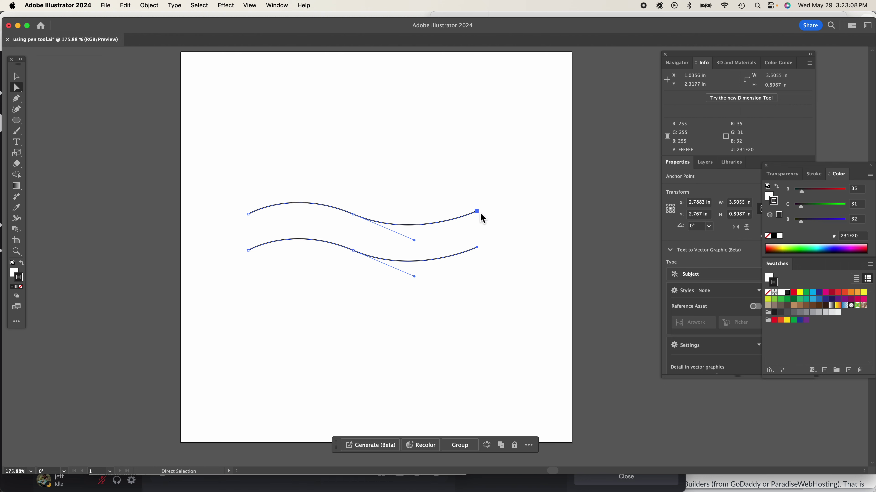
{"action": "key", "text": "shift+Right"}
{"action": "key", "text": "shift+Right"}
{"action": "key", "text": "shift+Right"}
{"action": "key", "text": "shift+Right"}
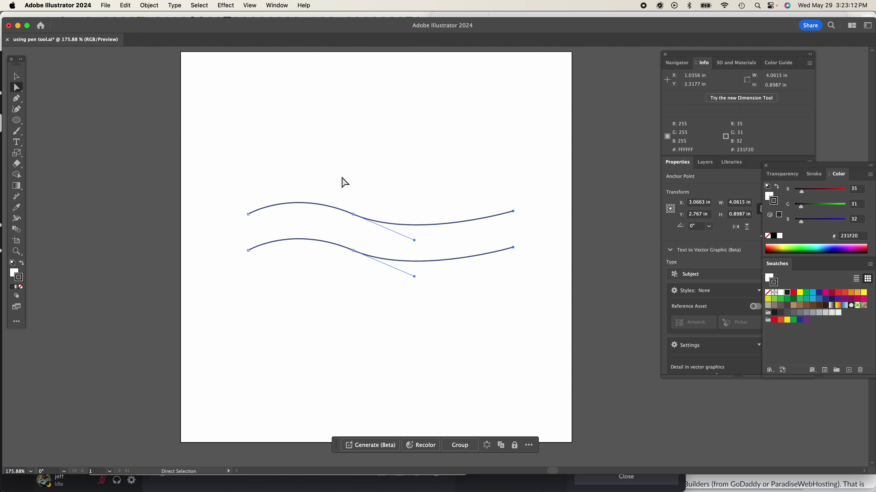
Step: Shift the middle anchors of both curves about 0.28 in to the right
{"action": "left_click_drag", "start_coordinate": [342, 181], "coordinate": [375, 298]}
{"action": "key", "text": "shift+Right"}
{"action": "key", "text": "shift+Right"}
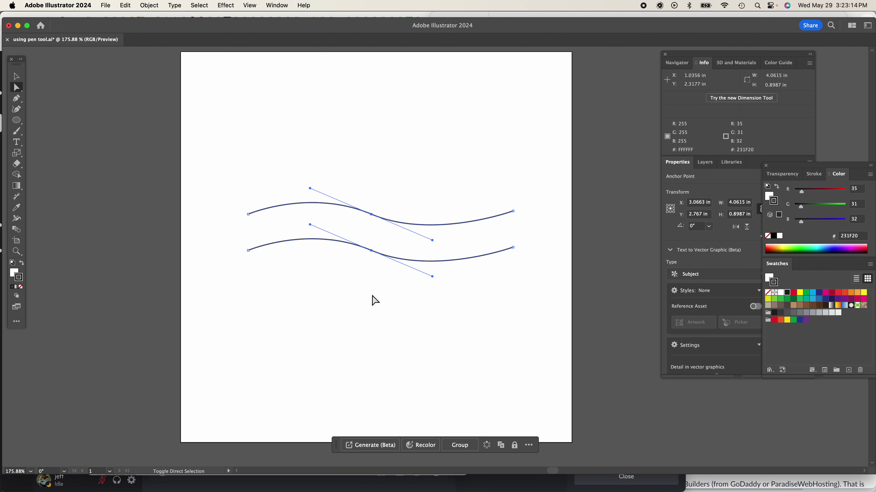
Step: Try lowering the left and middle anchors of both curves, move them back up and deselect
{"action": "left_click_drag", "start_coordinate": [229, 147], "coordinate": [408, 322]}
{"action": "key", "text": "shift+Down"}
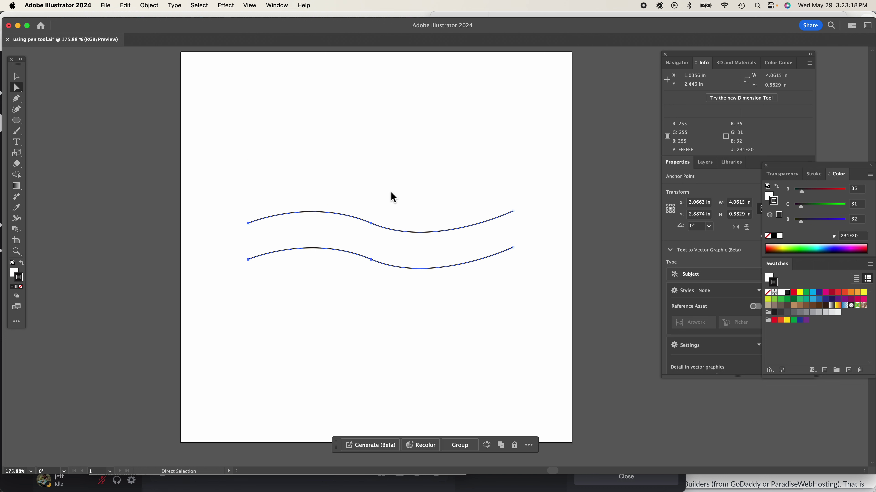
{"action": "key", "text": "shift+Up"}
{"action": "left_click", "coordinate": [388, 177]}
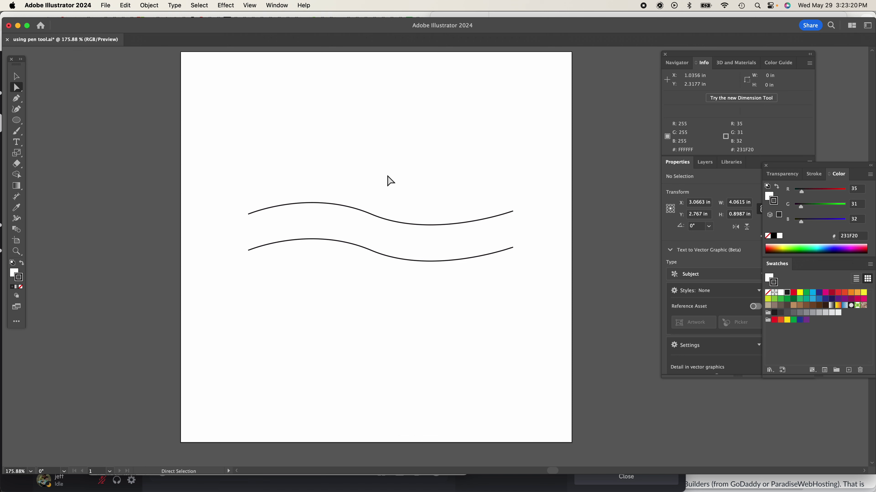
Step: Join the right ends and the left ends of the two curves with straight Pen tool segments to close the shape
{"action": "left_click", "coordinate": [21, 100]}
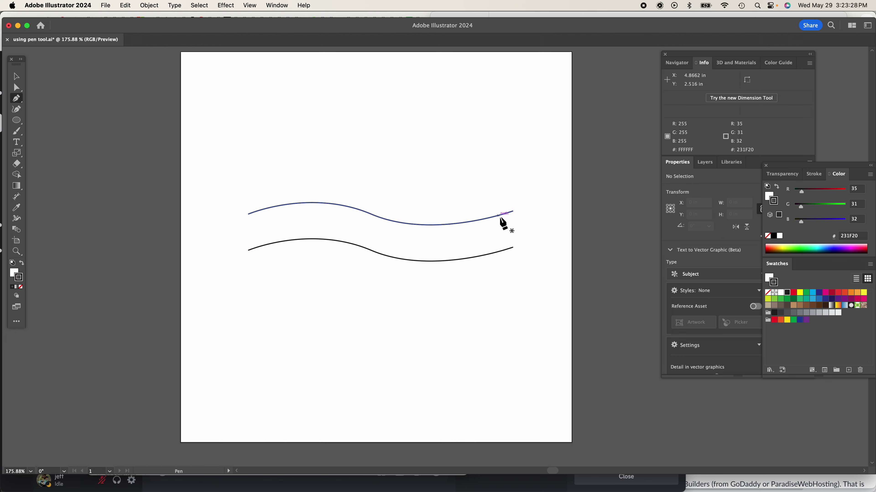
{"action": "left_click", "coordinate": [511, 215]}
{"action": "left_click", "coordinate": [513, 211]}
{"action": "left_click", "coordinate": [513, 248]}
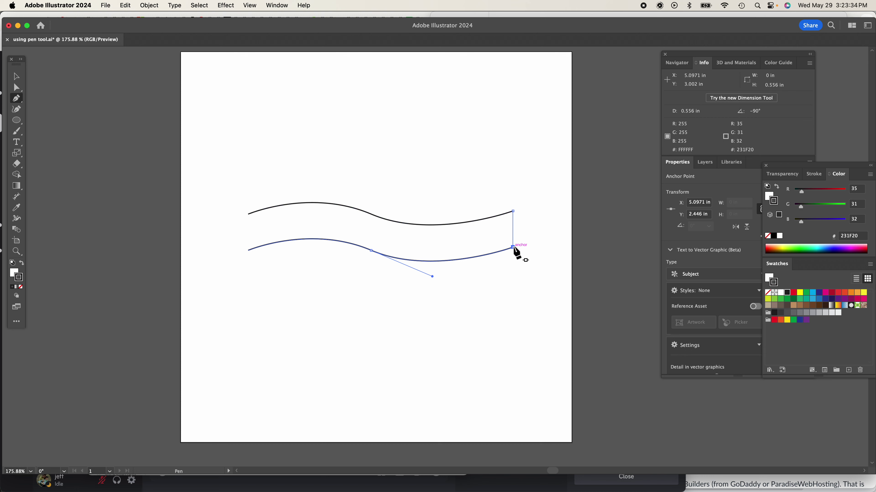
{"action": "left_click", "coordinate": [248, 215]}
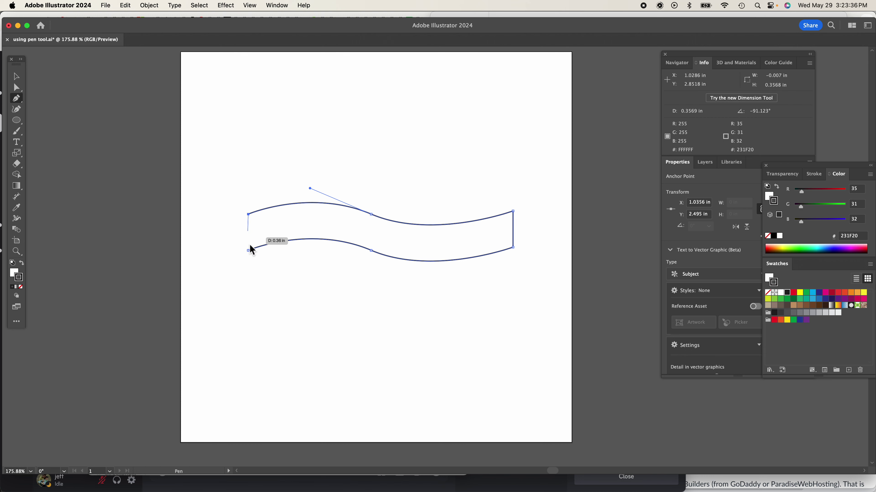
{"action": "left_click", "coordinate": [248, 251]}
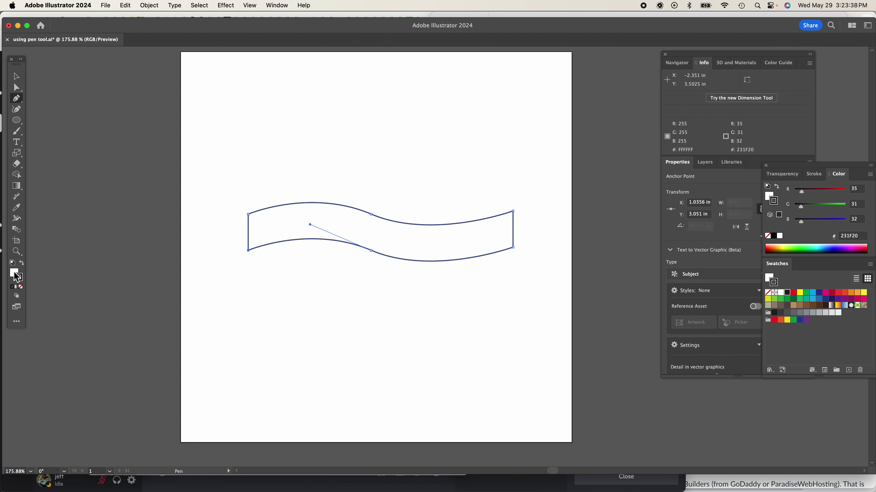
Step: Fill the closed wavy shape with light blue AFBDF9
{"action": "left_click", "coordinate": [15, 274]}
{"action": "double_click", "coordinate": [14, 275]}
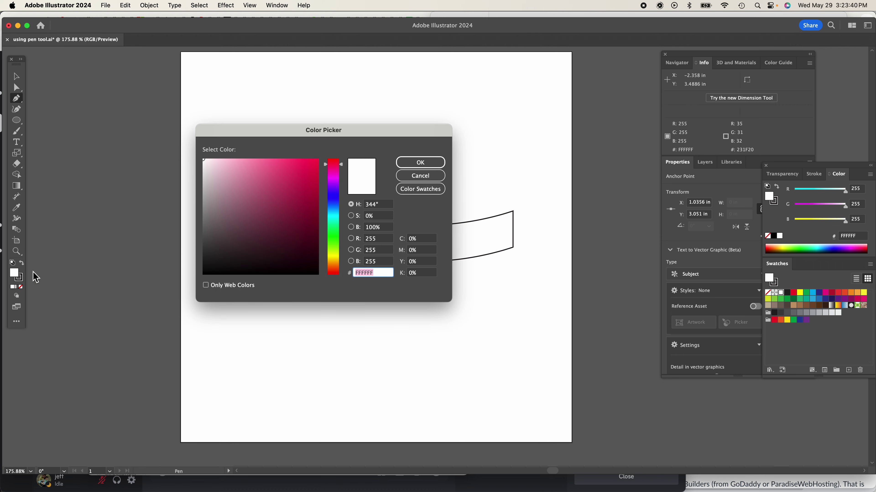
{"action": "left_click", "coordinate": [334, 201]}
{"action": "left_click_drag", "start_coordinate": [317, 195], "coordinate": [238, 161]}
{"action": "left_click", "coordinate": [431, 162]}
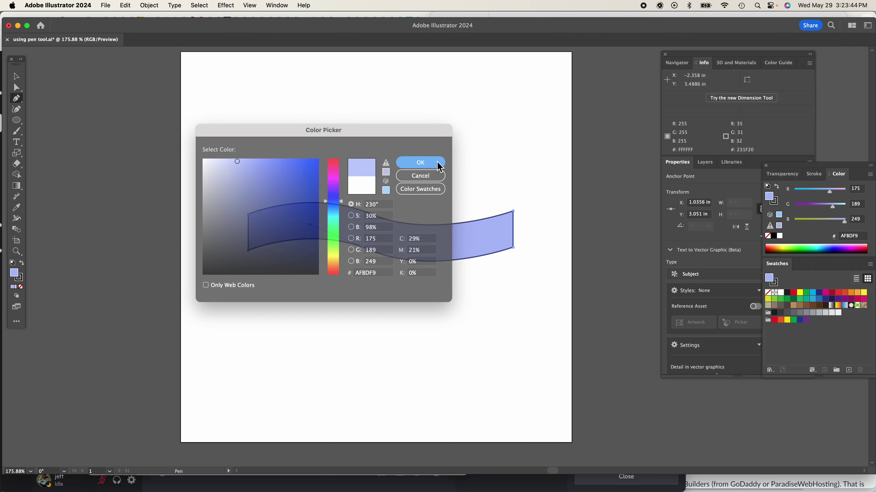
Step: Set the wavy shape's stroke colour to medium blue 4869D3
{"action": "left_click", "coordinate": [20, 279]}
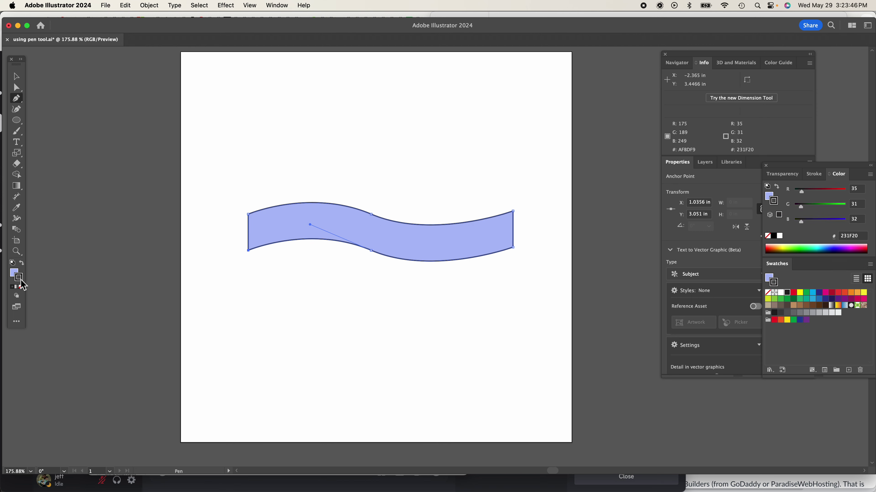
{"action": "double_click", "coordinate": [19, 278]}
{"action": "type", "text": "5445BF"}
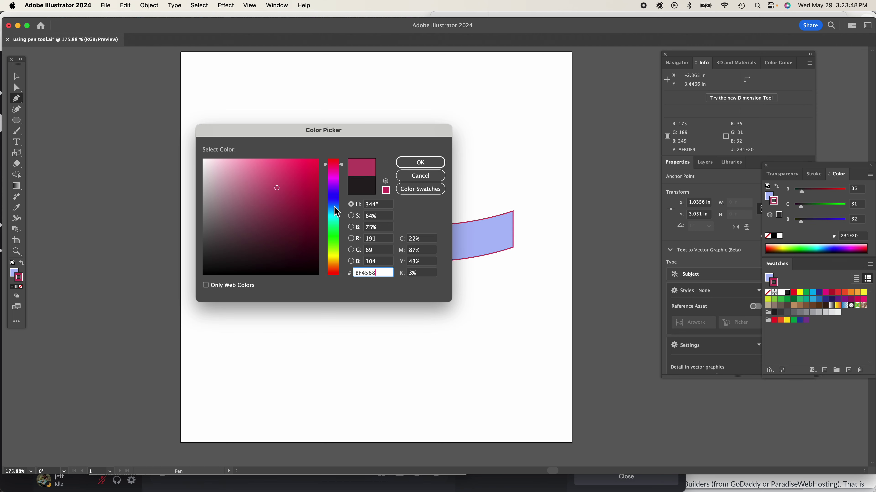
{"action": "left_click_drag", "start_coordinate": [291, 197], "coordinate": [279, 179]}
{"action": "left_click_drag", "start_coordinate": [343, 195], "coordinate": [343, 203]}
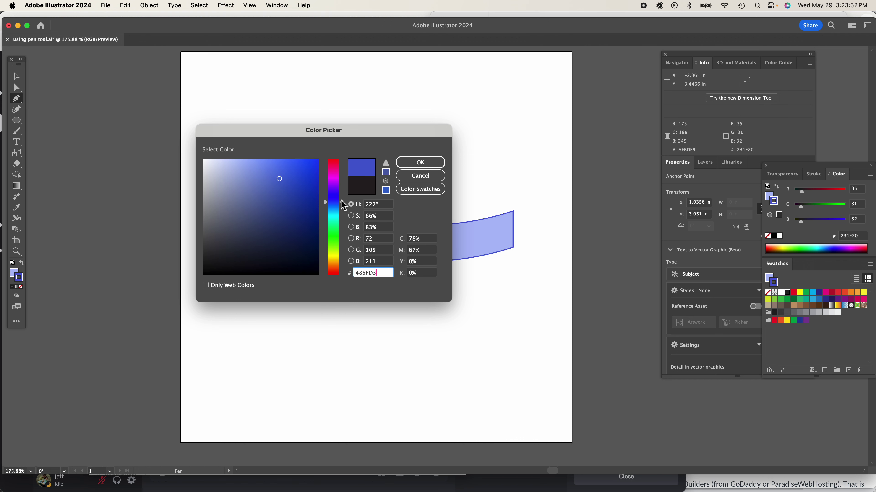
{"action": "left_click", "coordinate": [420, 162]}
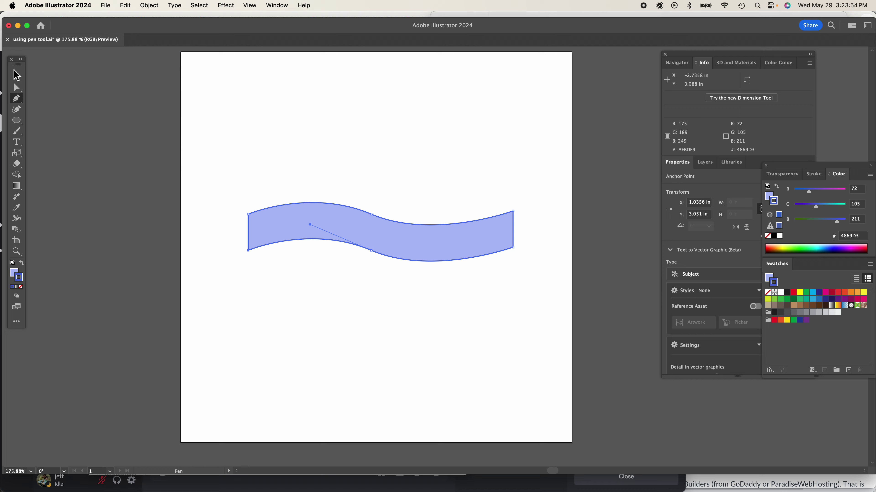
Step: Select the whole shape and inspect its path in Outline view before returning to Preview
{"action": "left_click", "coordinate": [16, 77]}
{"action": "left_click", "coordinate": [267, 149]}
{"action": "left_click_drag", "start_coordinate": [268, 148], "coordinate": [409, 313]}
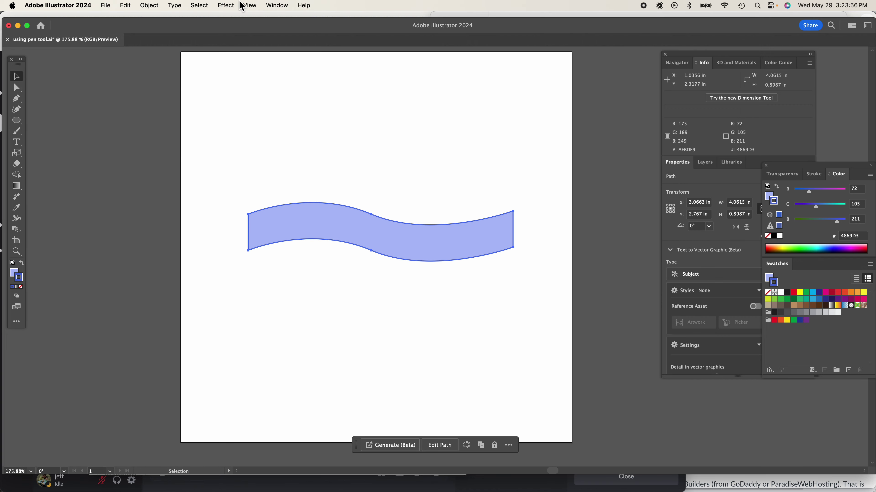
{"action": "left_click", "coordinate": [250, 5]}
{"action": "left_click", "coordinate": [253, 29]}
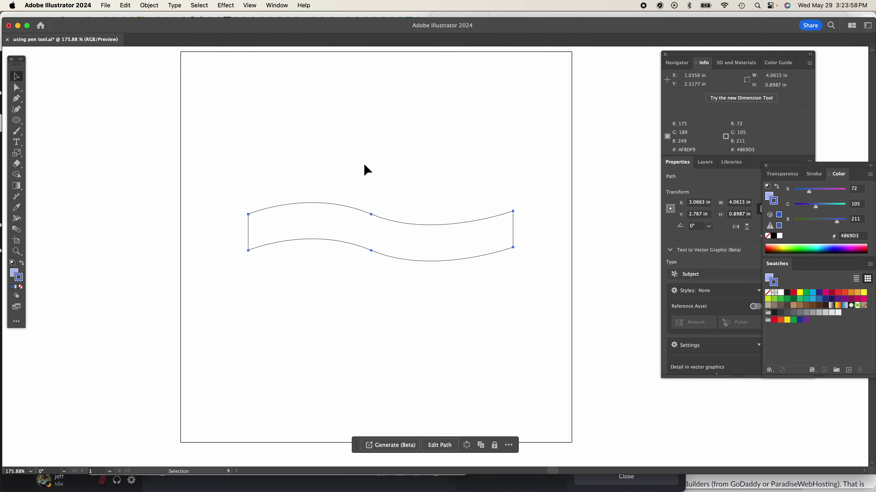
{"action": "left_click", "coordinate": [256, 6]}
{"action": "left_click", "coordinate": [257, 5]}
{"action": "left_click", "coordinate": [254, 28]}
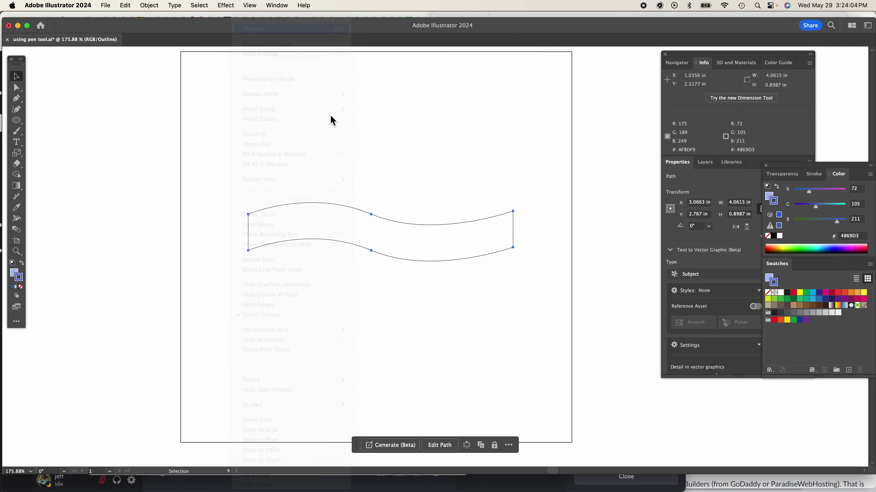
Step: Nudge the wavy banner slightly left and draw a closed, notched ribbon tail about 0.92 by 0.78 in over its right end with the Pen tool
{"action": "mouse_move", "coordinate": [431, 242]}
{"action": "left_mouse_down"}
{"action": "mouse_move", "coordinate": [418, 238]}
{"action": "mouse_move", "coordinate": [426, 237]}
{"action": "left_mouse_up"}
{"action": "left_click", "coordinate": [17, 100]}
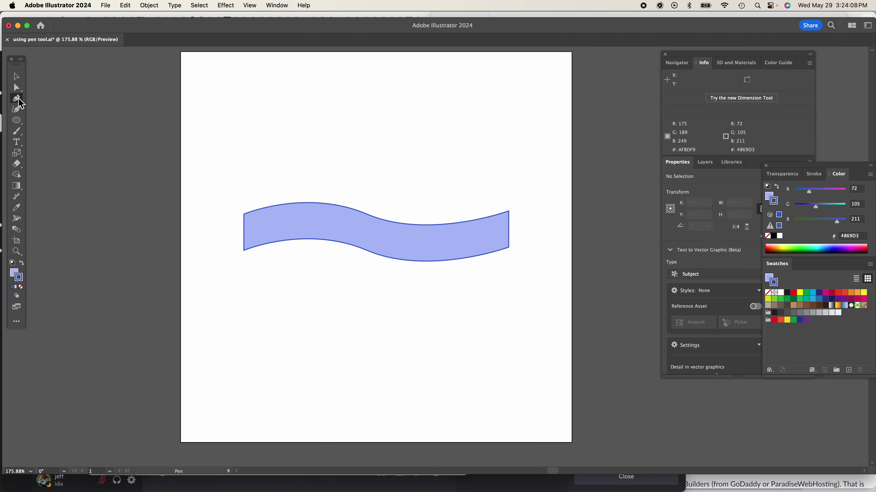
{"action": "left_click", "coordinate": [492, 232]}
{"action": "left_click", "coordinate": [543, 216]}
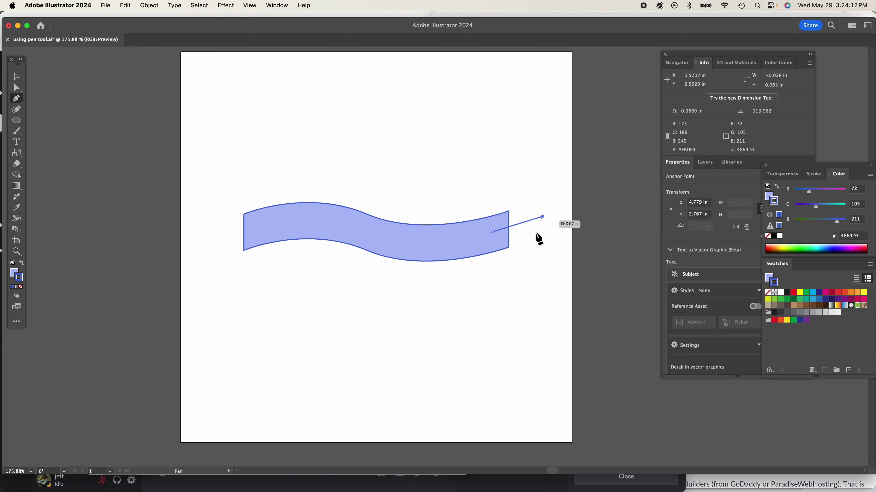
{"action": "left_click", "coordinate": [528, 237]}
{"action": "left_click", "coordinate": [552, 251]}
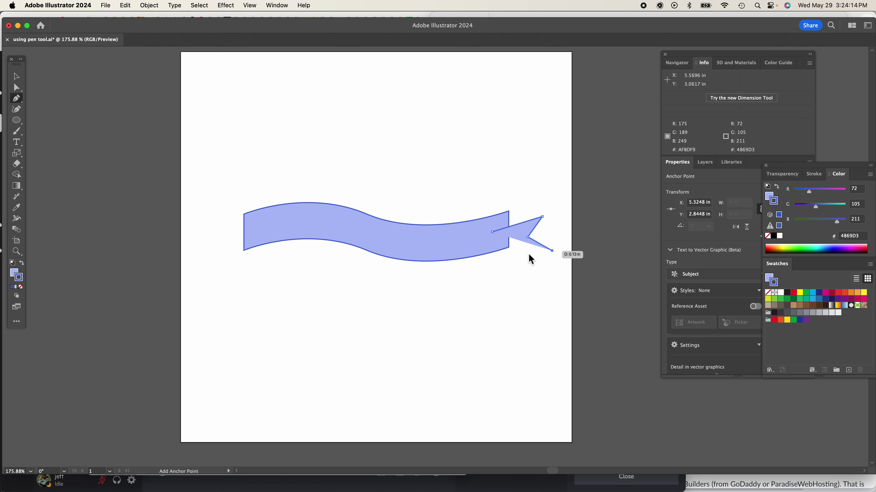
{"action": "left_click", "coordinate": [493, 267]}
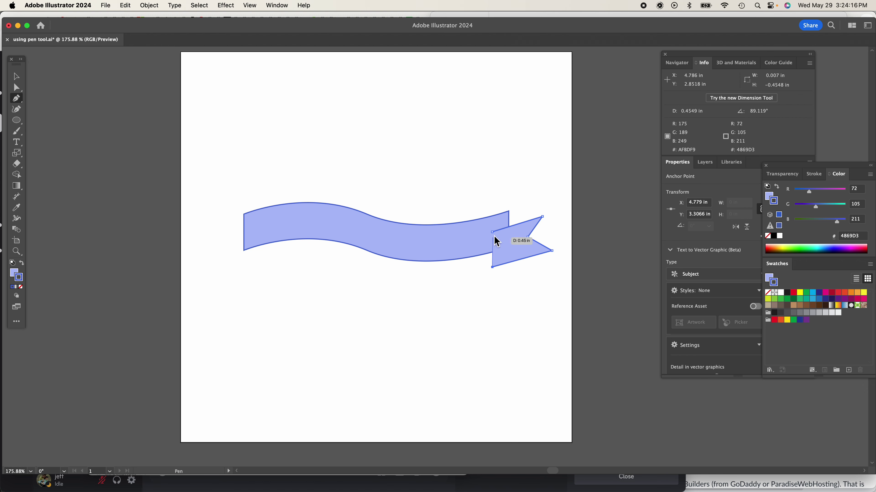
{"action": "left_click", "coordinate": [492, 232]}
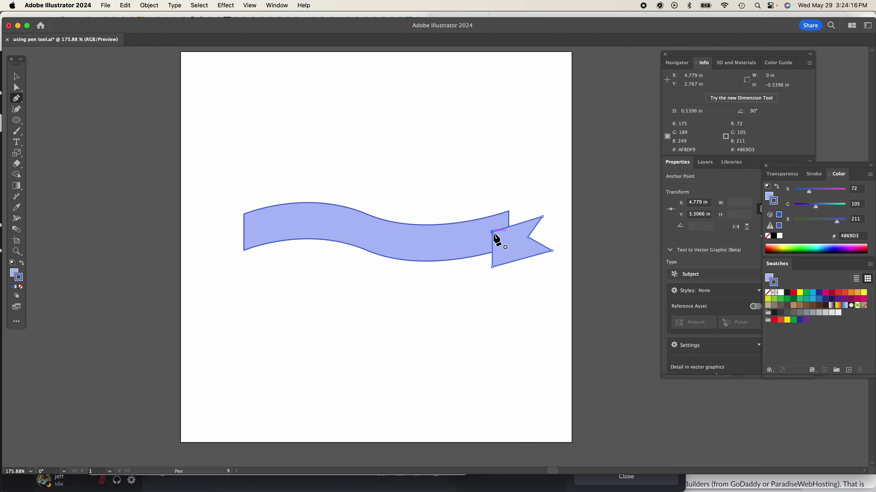
Step: Draw a closed, notched ribbon tail about 0.78 by 0.73 in over the banner's left end with the Pen tool
{"action": "left_click", "coordinate": [224, 236]}
{"action": "left_click_drag", "start_coordinate": [267, 223], "coordinate": [267, 255]}
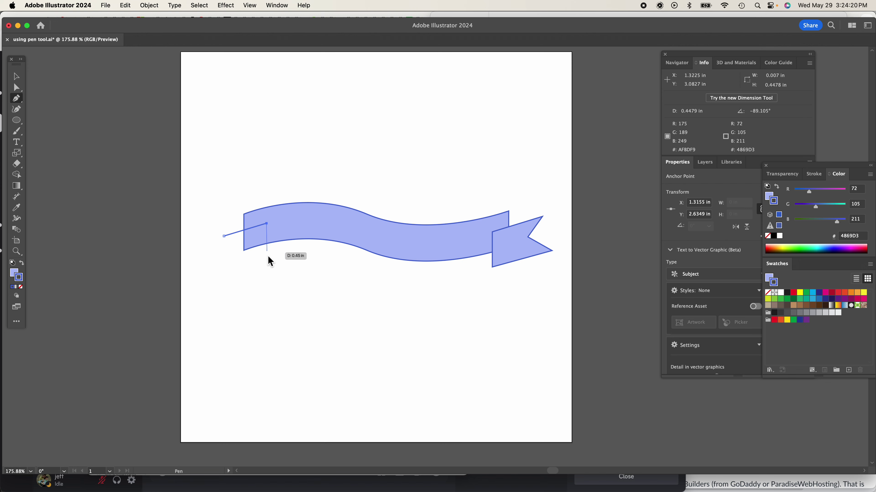
{"action": "left_click", "coordinate": [267, 271]}
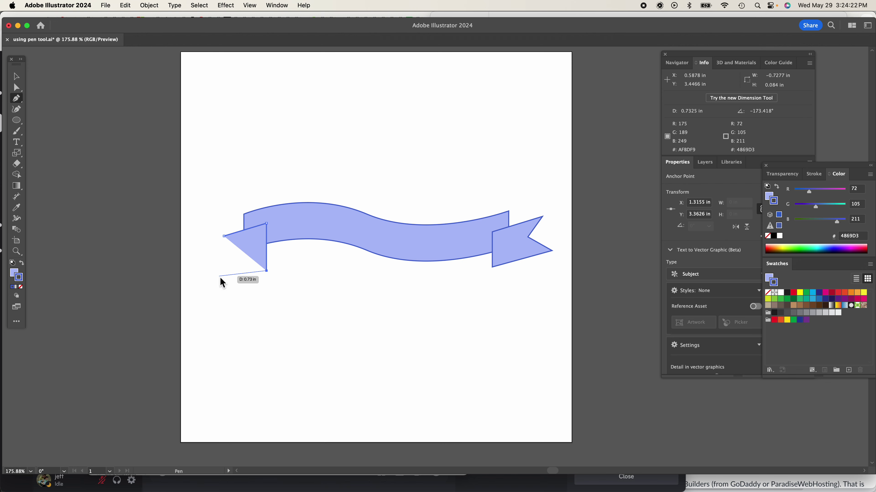
{"action": "left_click", "coordinate": [216, 268]}
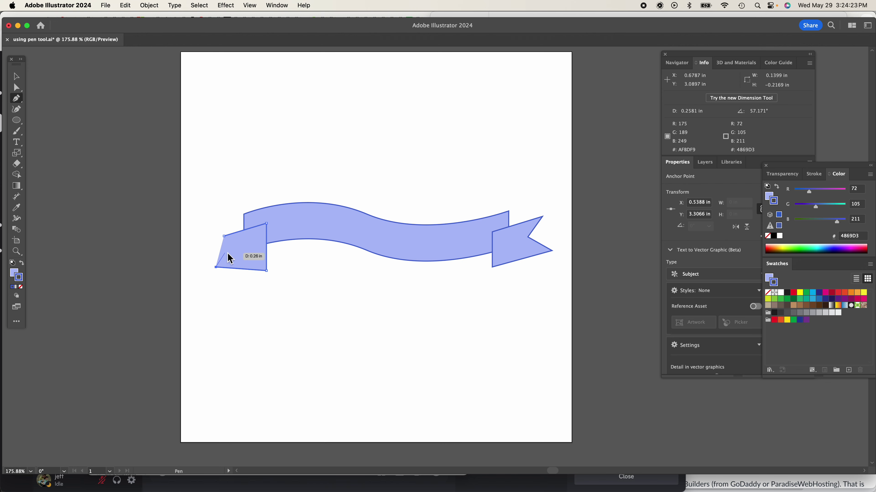
{"action": "left_click", "coordinate": [224, 237]}
Step: Move the left ribbon tail about 0.04 in to the left
{"action": "key", "text": "v"}
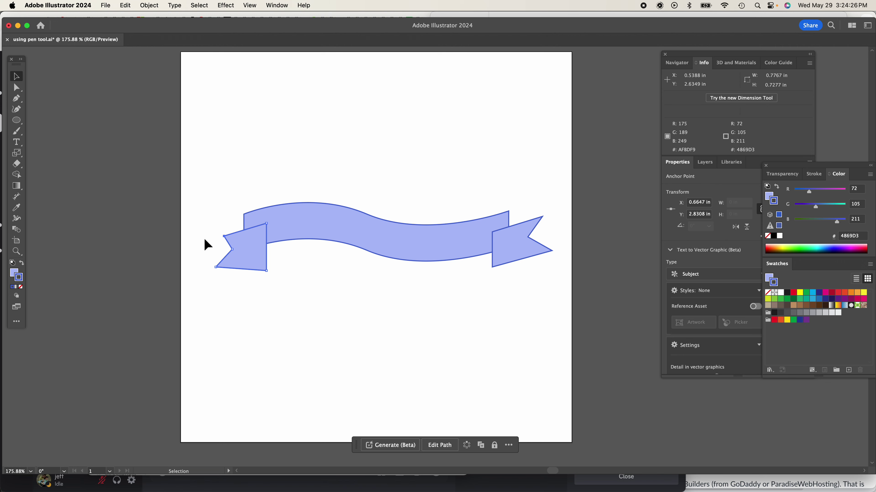
{"action": "left_click_drag", "start_coordinate": [267, 271], "coordinate": [264, 272]}
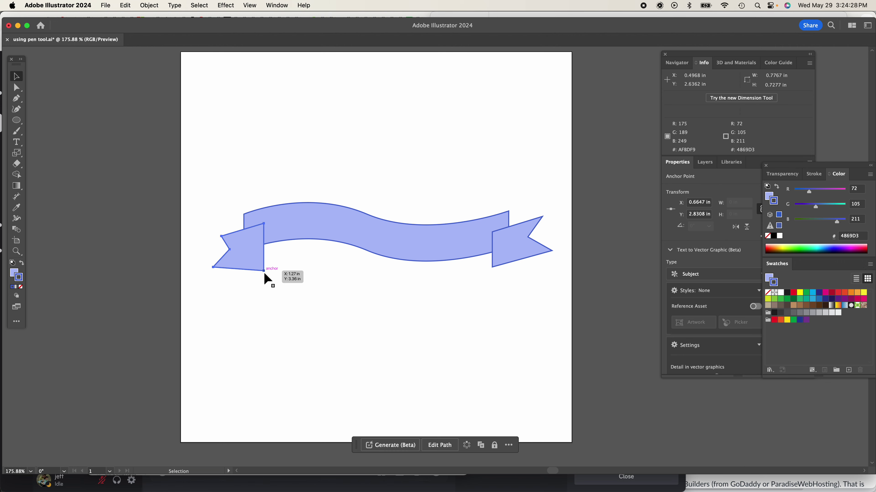
{"action": "left_click", "coordinate": [269, 275]}
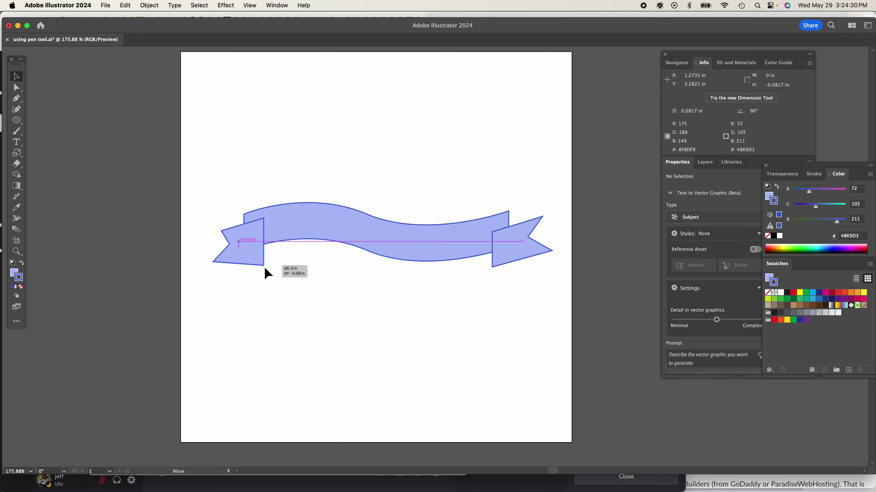
{"action": "left_click", "coordinate": [264, 267]}
Step: Raise the left tail's lower inner corner and lower its outer bottom tip, each by about 0.15 in
{"action": "left_click", "coordinate": [16, 87]}
{"action": "left_click", "coordinate": [281, 152]}
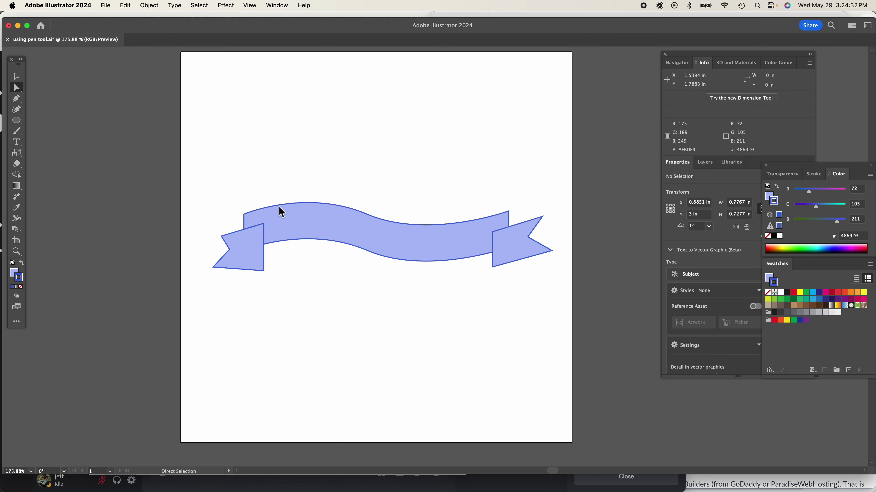
{"action": "left_click_drag", "start_coordinate": [264, 271], "coordinate": [265, 263]}
{"action": "left_click_drag", "start_coordinate": [213, 268], "coordinate": [213, 277]}
{"action": "left_click", "coordinate": [16, 76]}
{"action": "left_click", "coordinate": [242, 172]}
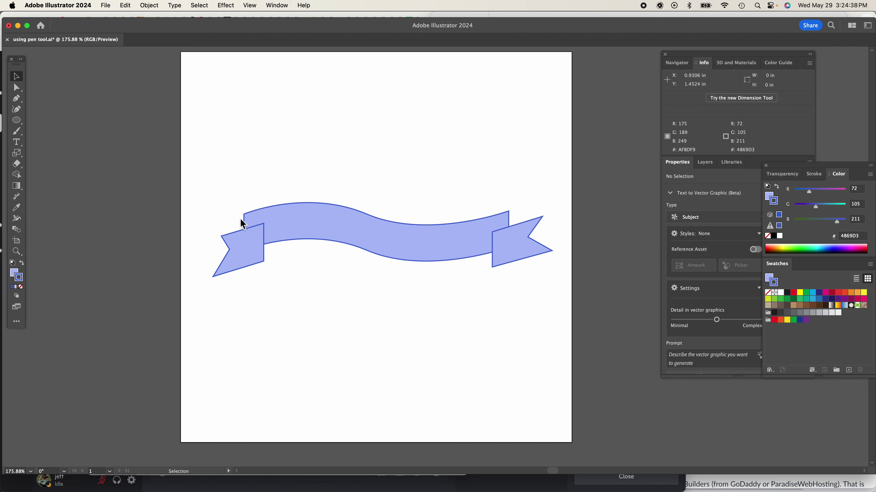
Step: Send both ribbon tails to the back, behind the wavy banner, and deselect
{"action": "left_click", "coordinate": [249, 245]}
{"action": "right_click", "coordinate": [246, 240]}
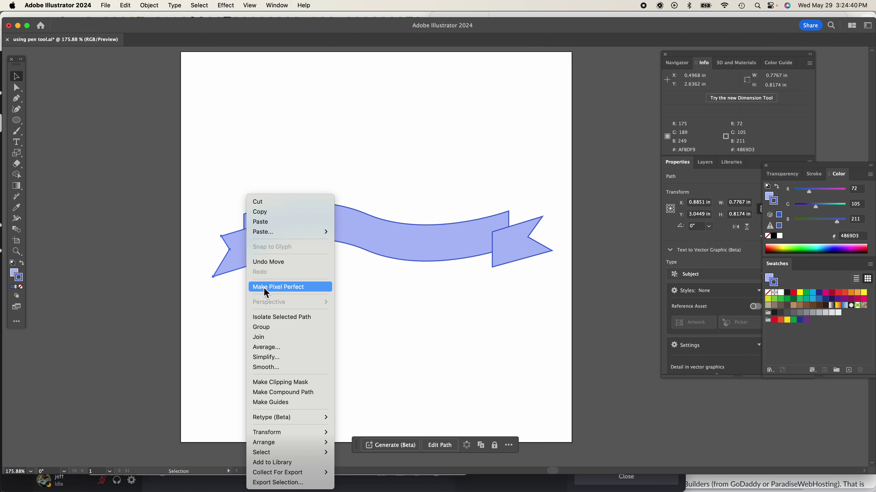
{"action": "mouse_move", "coordinate": [292, 444]}
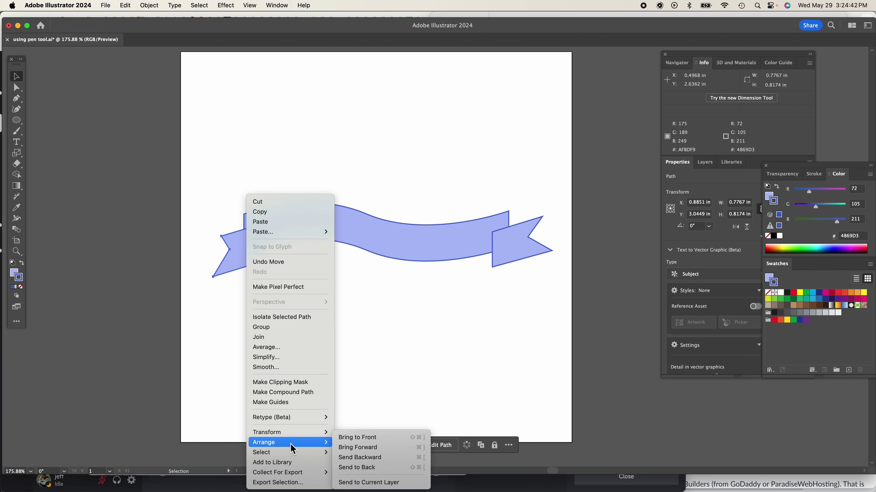
{"action": "left_click", "coordinate": [368, 468]}
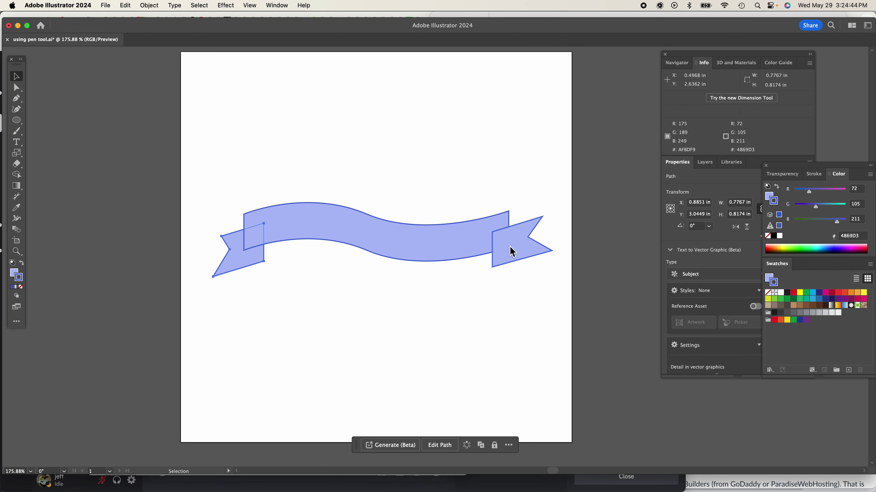
{"action": "right_click", "coordinate": [519, 243]}
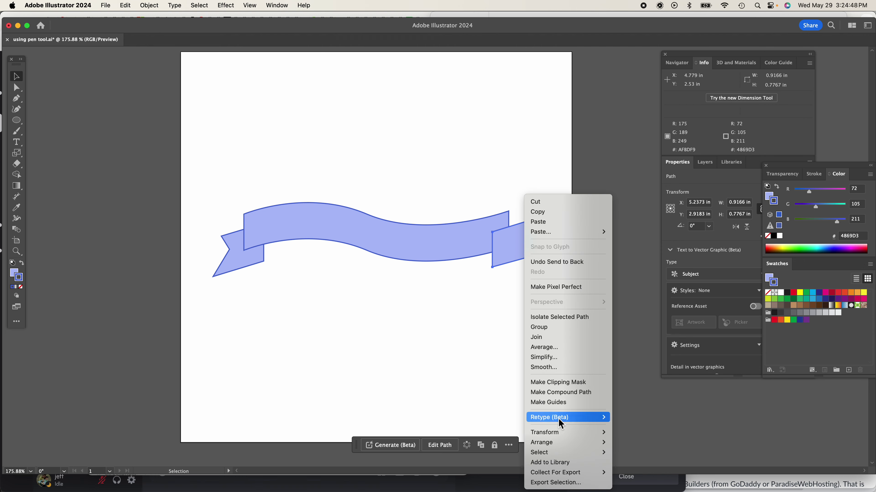
{"action": "mouse_move", "coordinate": [555, 444]}
{"action": "left_click", "coordinate": [652, 468]}
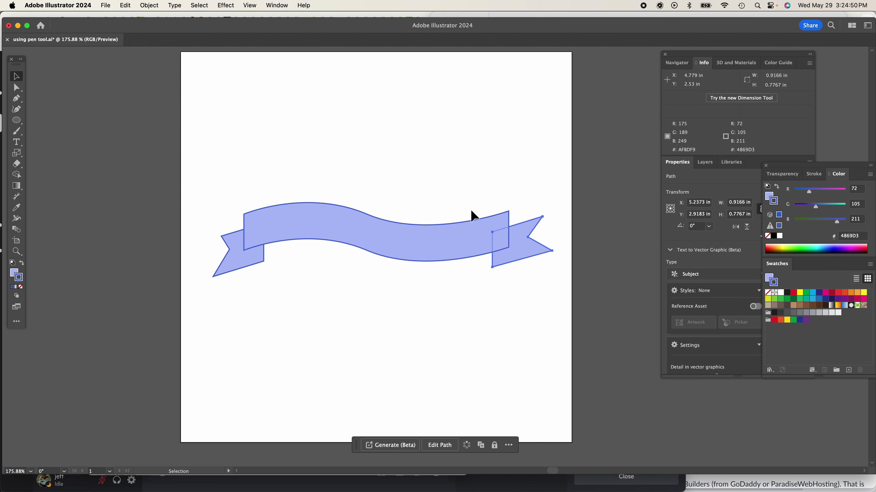
{"action": "left_click", "coordinate": [420, 170]}
Step: Select the banner and both tails and move them about 5.75 in down, off the artboard below its bottom edge
{"action": "left_click_drag", "start_coordinate": [215, 168], "coordinate": [491, 301]}
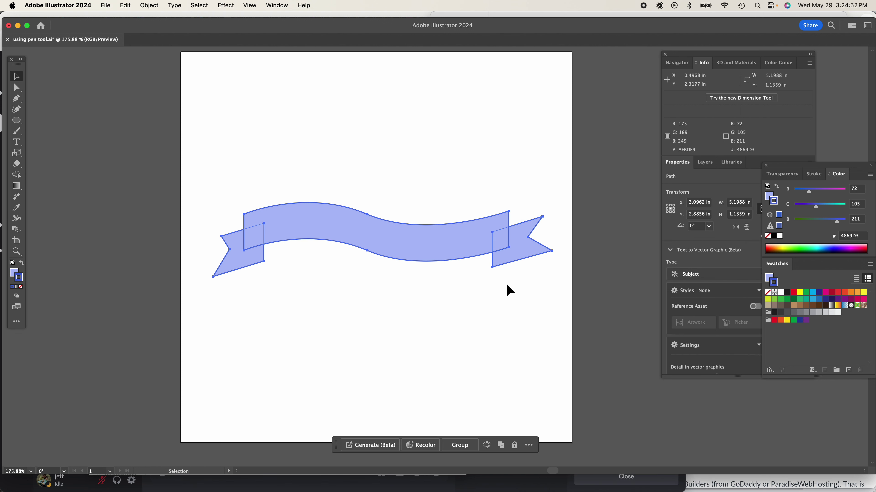
{"action": "left_click_drag", "start_coordinate": [458, 239], "coordinate": [457, 376]}
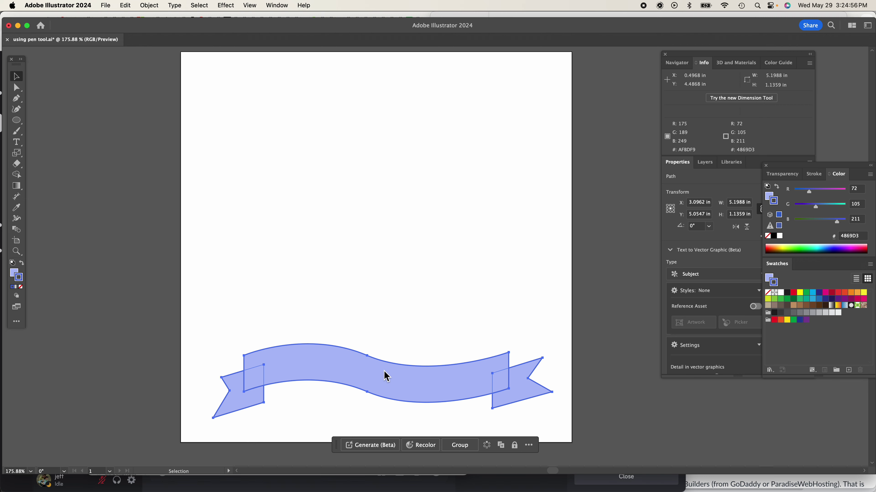
{"action": "scroll", "coordinate": [384, 372], "scroll_direction": "down", "scroll_amount": 5}
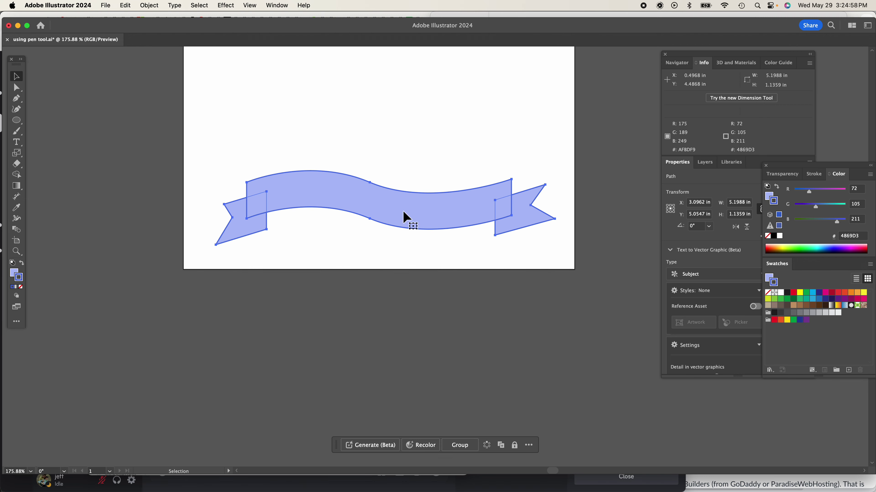
{"action": "left_click_drag", "start_coordinate": [407, 196], "coordinate": [405, 424]}
{"action": "scroll", "coordinate": [415, 301], "scroll_direction": "up", "scroll_amount": 4}
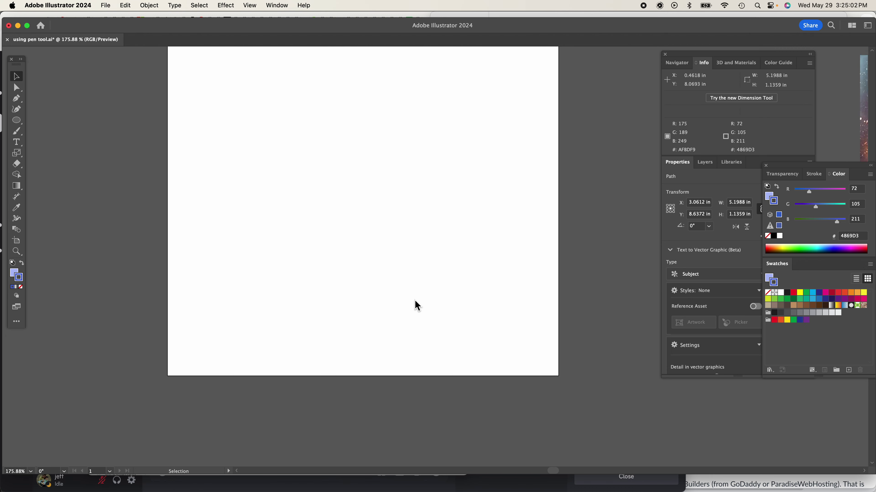
Step: Draw an open five-point practice path about 3.25 in wide near the artboard's top with the Pen tool, and switch to Outline view
{"action": "scroll", "coordinate": [415, 300], "scroll_direction": "up", "scroll_amount": 2}
{"action": "scroll", "coordinate": [415, 300], "scroll_direction": "left", "scroll_amount": 1}
{"action": "left_click", "coordinate": [398, 251]}
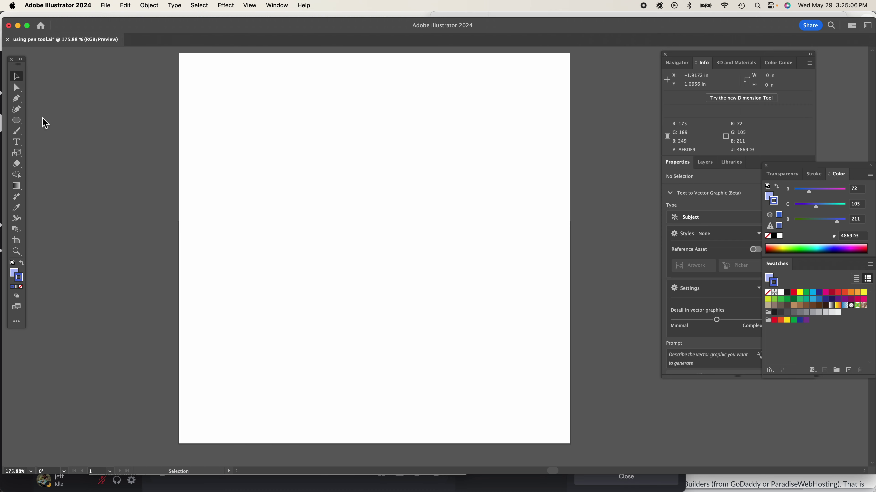
{"action": "left_click", "coordinate": [17, 99]}
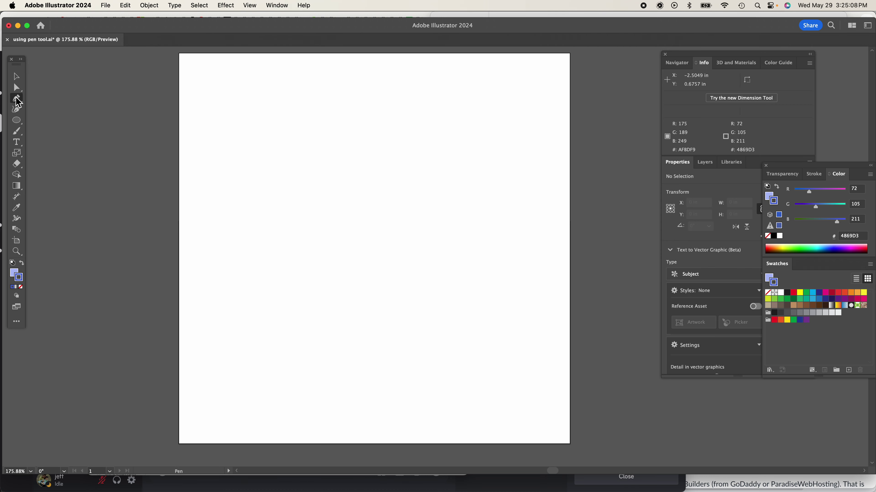
{"action": "left_click", "coordinate": [268, 154]}
{"action": "left_click_drag", "start_coordinate": [305, 140], "coordinate": [336, 166]}
{"action": "left_click", "coordinate": [366, 164]}
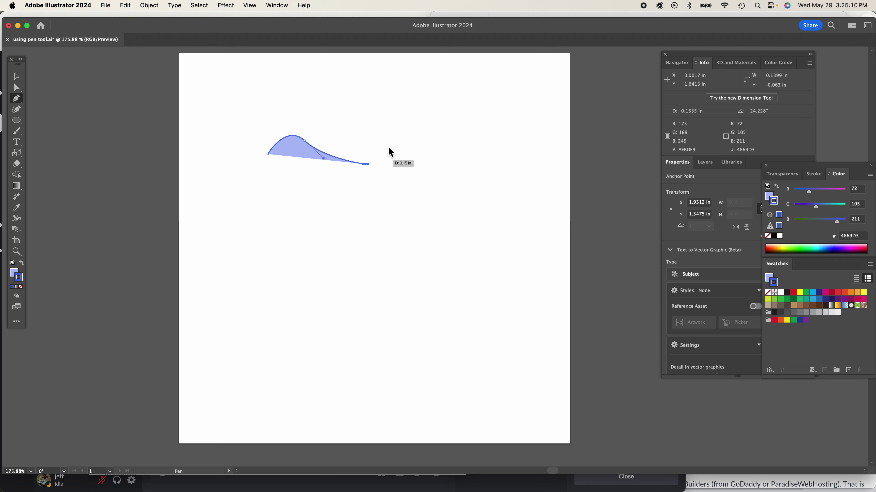
{"action": "left_click", "coordinate": [404, 128]}
{"action": "left_click", "coordinate": [479, 135]}
{"action": "key", "text": "super+y"}
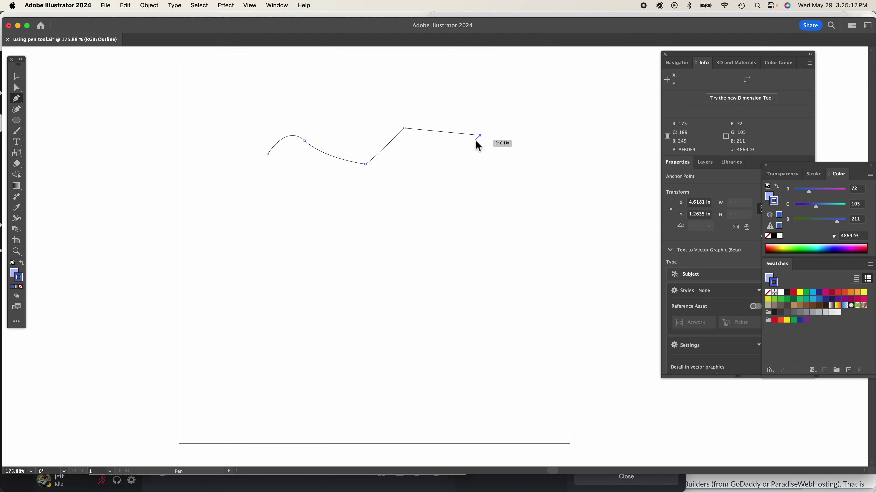
Step: Select the five-point practice path and delete it
{"action": "left_click", "coordinate": [17, 77]}
{"action": "left_click", "coordinate": [260, 187]}
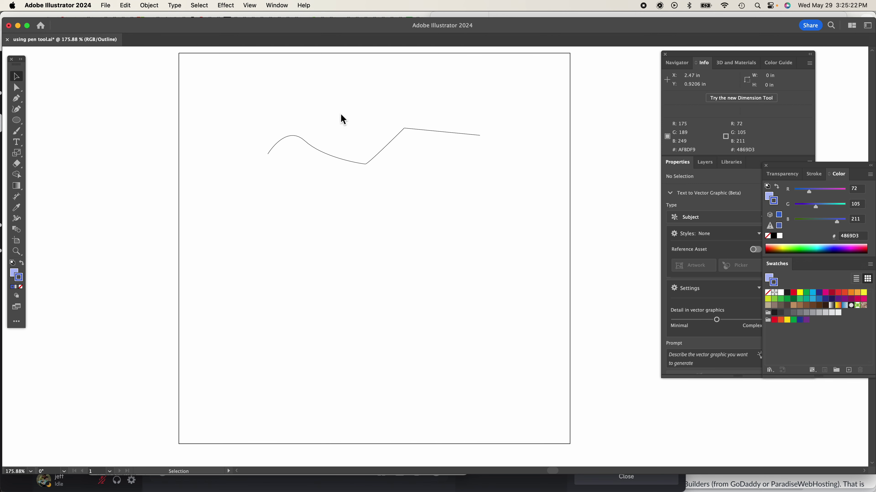
{"action": "left_click_drag", "start_coordinate": [341, 116], "coordinate": [409, 156]}
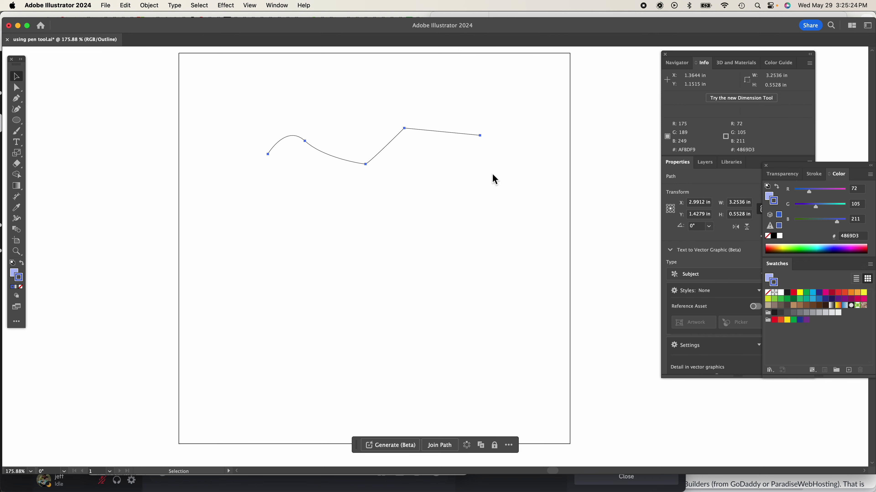
{"action": "left_click", "coordinate": [493, 179]}
{"action": "left_click", "coordinate": [479, 136]}
{"action": "key", "text": "Delete"}
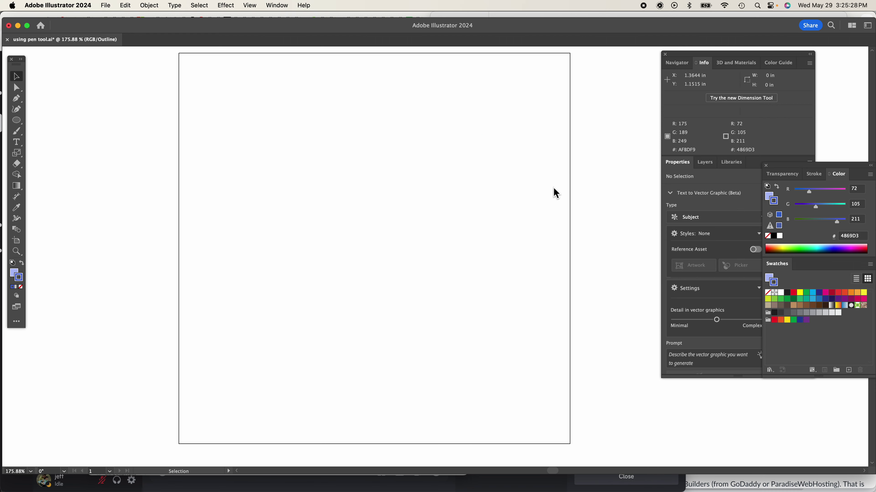
Step: Draw an open practice path about 1.84 by 1.48 in with the Pen tool, mixing straight segments, curves and small loops, and deselect it
{"action": "left_click", "coordinate": [18, 99]}
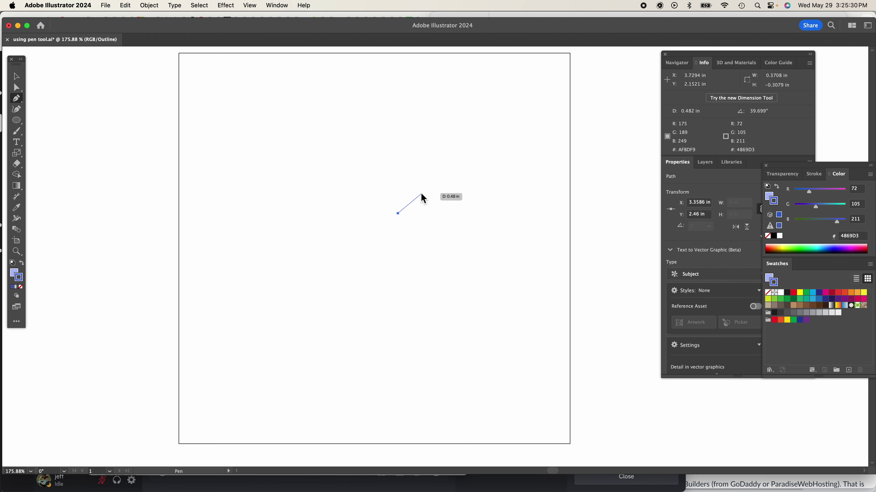
{"action": "left_click", "coordinate": [443, 178]}
{"action": "left_click_drag", "start_coordinate": [420, 142], "coordinate": [415, 164]}
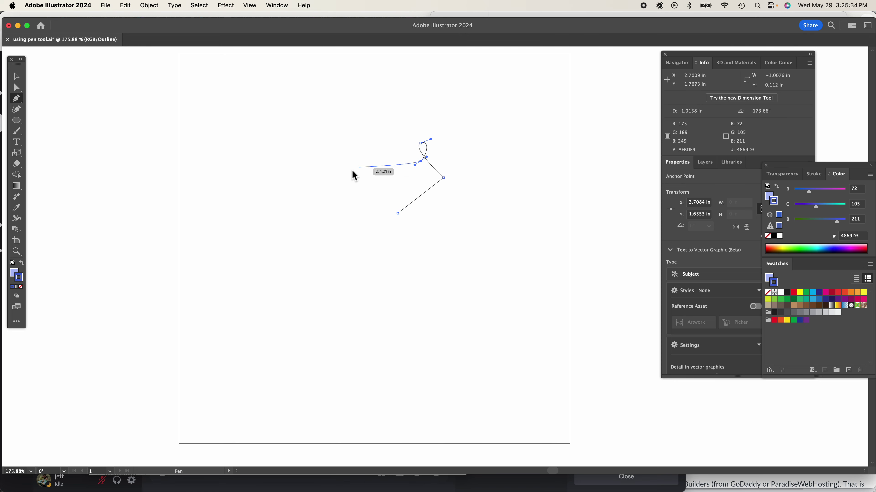
{"action": "left_click_drag", "start_coordinate": [328, 228], "coordinate": [359, 239]}
{"action": "left_click", "coordinate": [324, 221]}
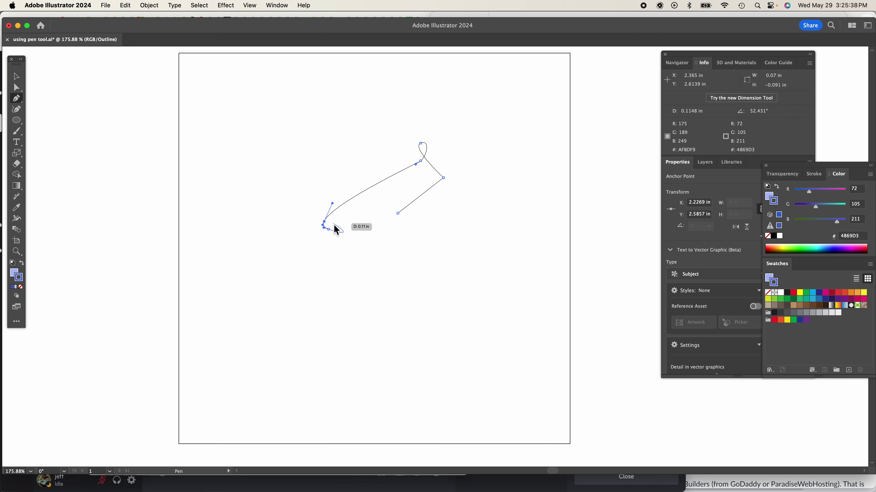
{"action": "left_click", "coordinate": [333, 225]}
{"action": "left_click_drag", "start_coordinate": [334, 238], "coordinate": [369, 237]}
{"action": "key", "text": "super"}
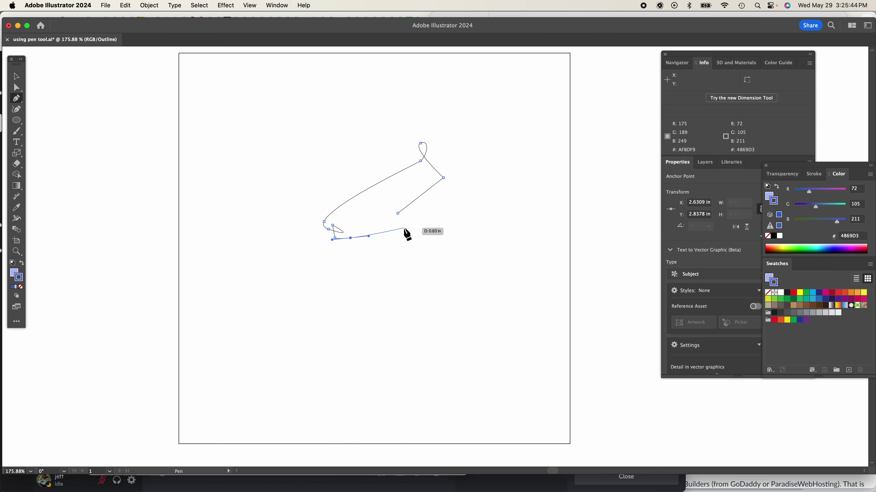
{"action": "left_click", "coordinate": [404, 228]}
{"action": "left_click", "coordinate": [17, 77]}
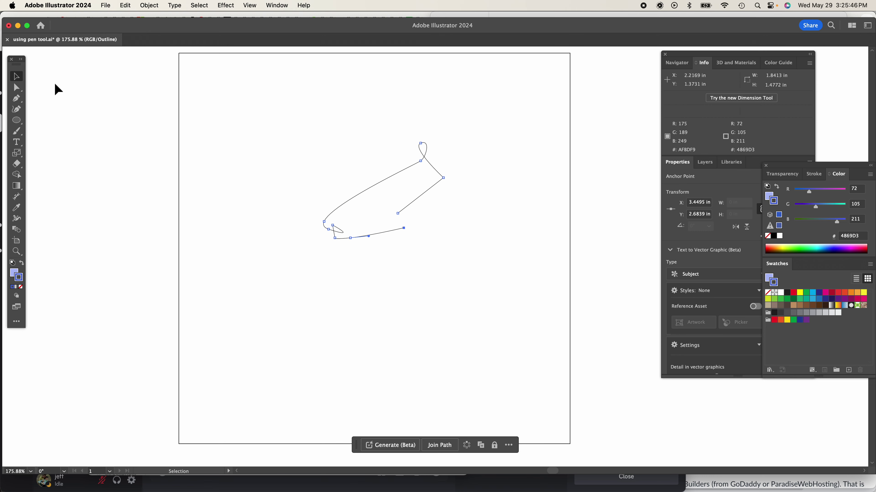
{"action": "left_click", "coordinate": [331, 195]}
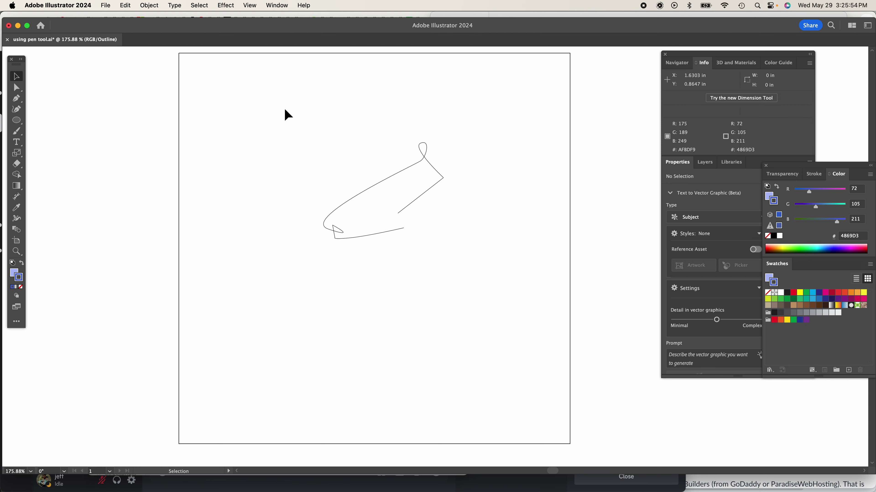
Step: Delete the looping practice path and switch back to Preview view
{"action": "left_click_drag", "start_coordinate": [284, 108], "coordinate": [481, 278]}
{"action": "key", "text": "Delete"}
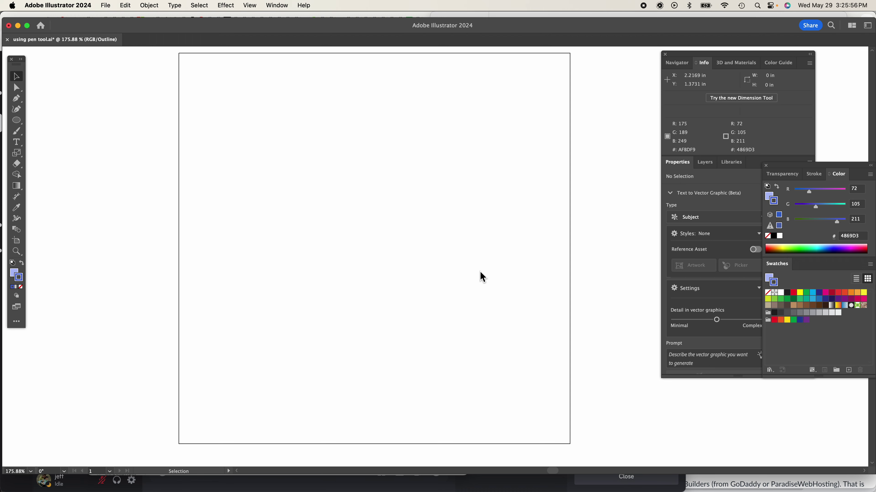
{"action": "scroll", "coordinate": [482, 277], "scroll_direction": "down", "scroll_amount": 5}
{"action": "scroll", "coordinate": [482, 277], "scroll_direction": "right", "scroll_amount": 3}
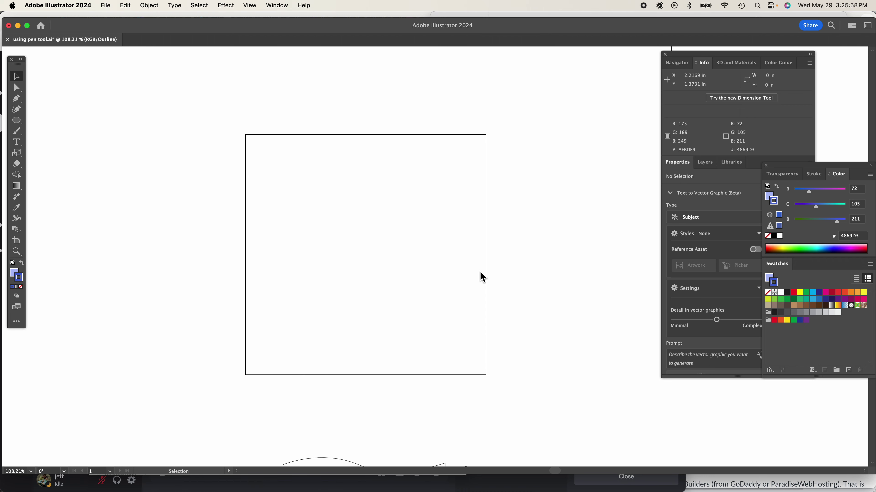
{"action": "scroll", "coordinate": [482, 277], "scroll_direction": "right", "scroll_amount": 2}
{"action": "key", "text": "super+y"}
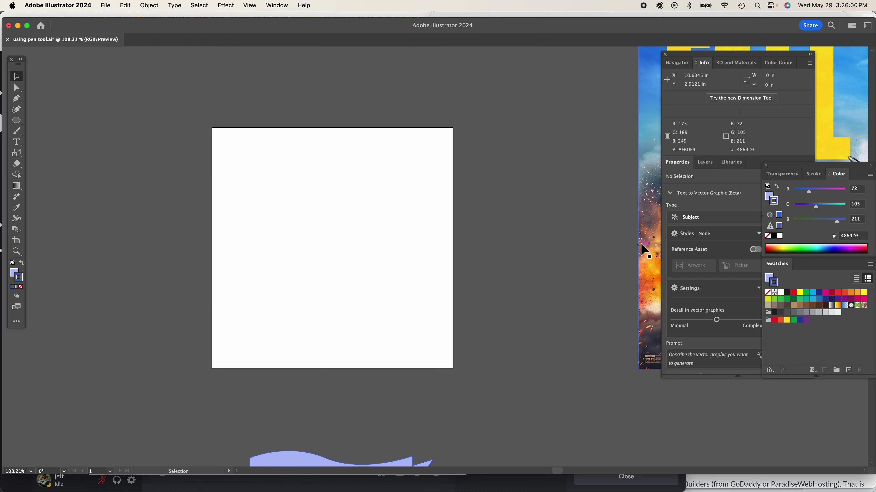
Step: Move the movie poster group onto the artboard, centred horizontally with its lower edge on the artboard's bottom edge, and deselect it
{"action": "left_click_drag", "start_coordinate": [649, 244], "coordinate": [223, 280]}
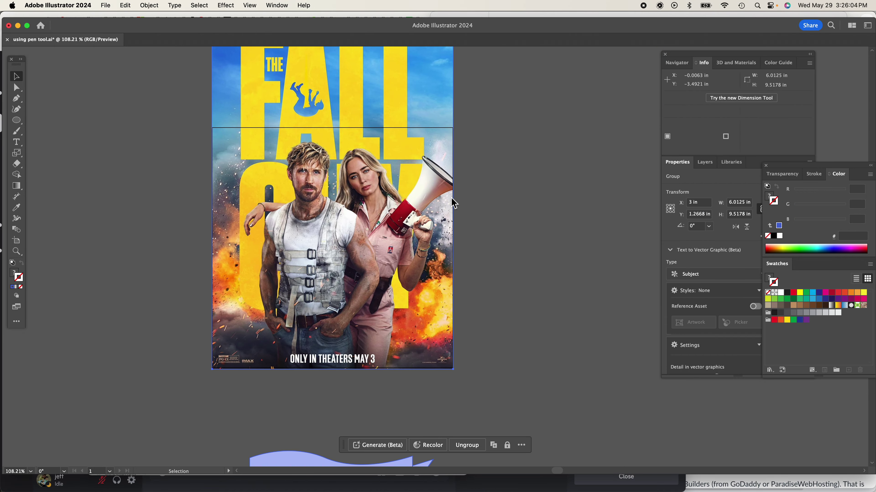
{"action": "scroll", "coordinate": [450, 198], "scroll_direction": "up", "scroll_amount": 3}
{"action": "scroll", "coordinate": [450, 197], "scroll_direction": "up", "scroll_amount": 2}
{"action": "left_click", "coordinate": [505, 234]}
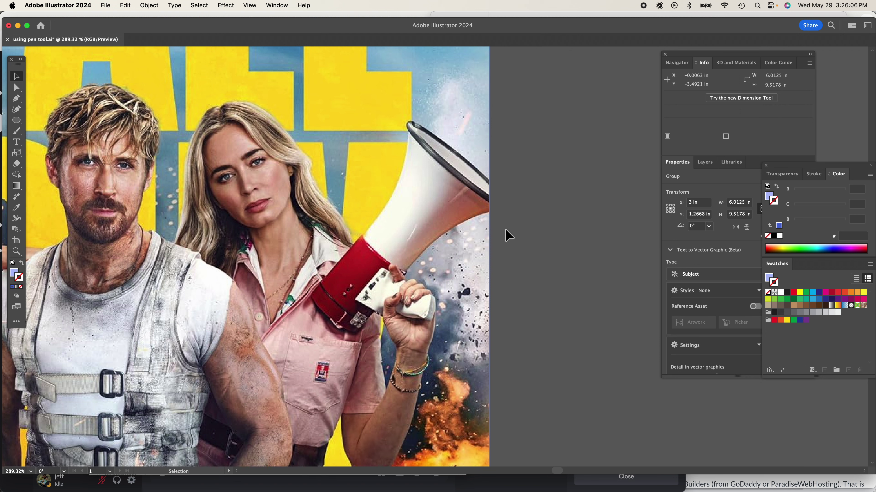
{"action": "scroll", "coordinate": [388, 246], "scroll_direction": "up", "scroll_amount": 2}
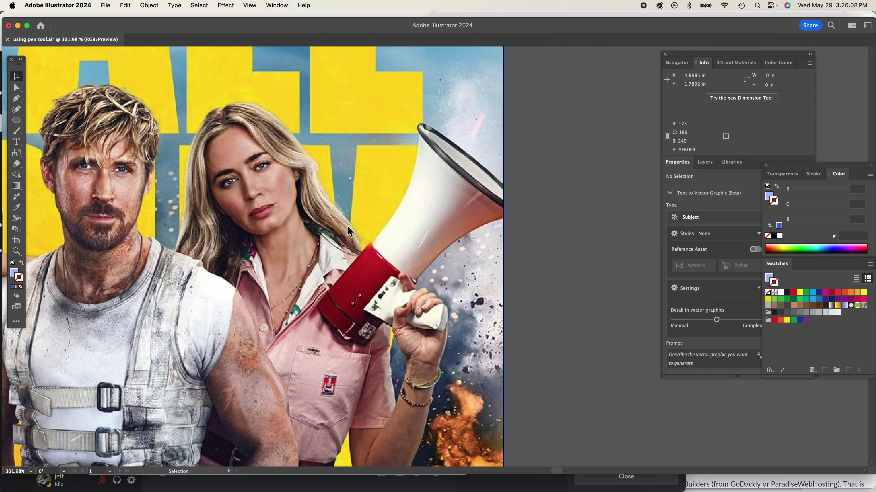
Step: Start tracing the megaphone with the Pen tool, curving one segment from the red body's upper corner along the white horn to the rim tip
{"action": "left_click", "coordinate": [17, 99]}
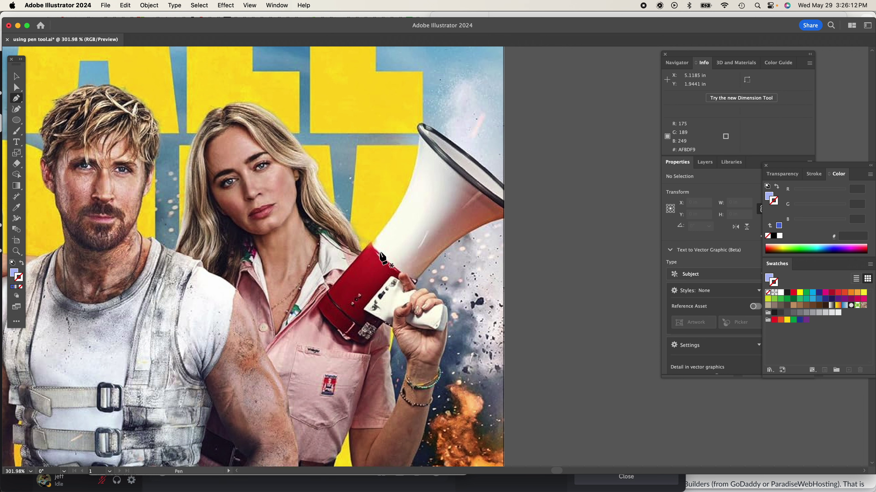
{"action": "scroll", "coordinate": [350, 250], "scroll_direction": "up", "scroll_amount": 3}
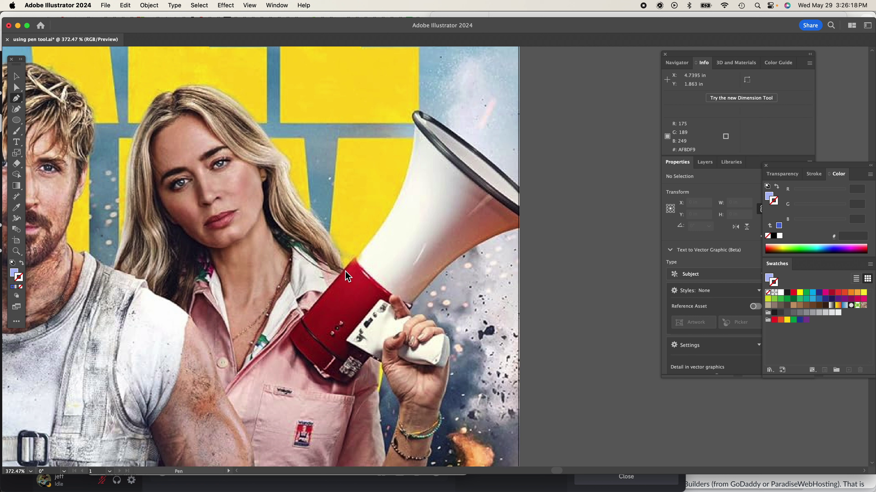
{"action": "left_click", "coordinate": [345, 271]}
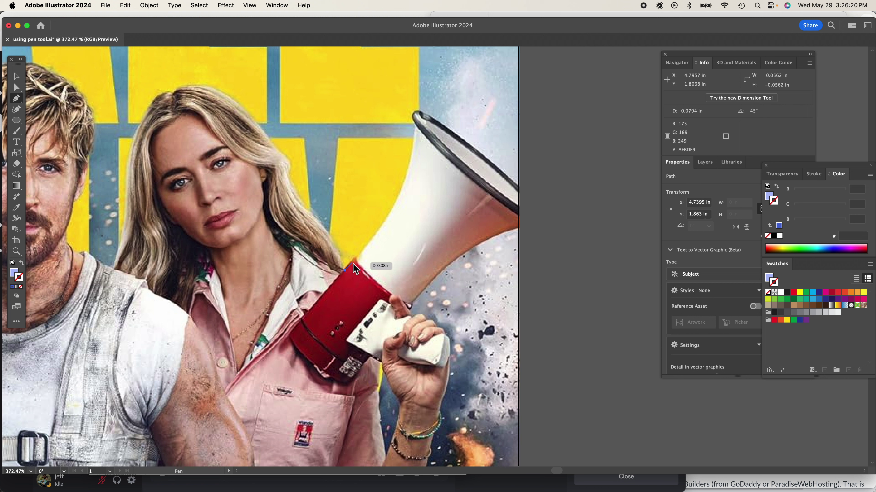
{"action": "left_click", "coordinate": [414, 124]}
{"action": "left_click_drag", "start_coordinate": [414, 125], "coordinate": [402, 71]}
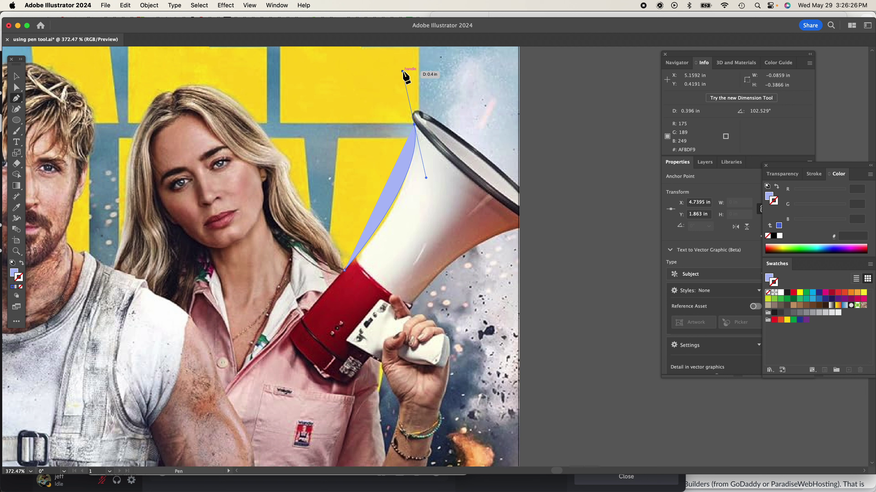
{"action": "left_click_drag", "start_coordinate": [426, 178], "coordinate": [410, 216]}
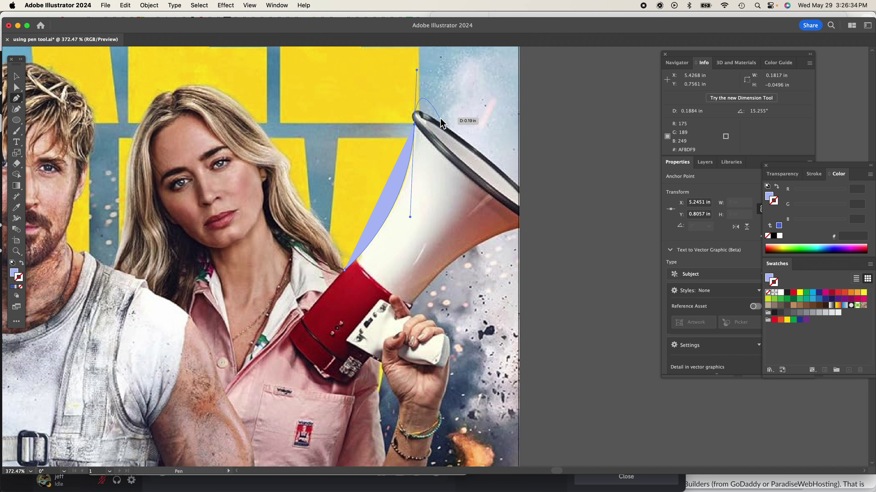
Step: Continue the path around the rim's rounded tip with two anchors and fine-tune the first anchor's handle to follow the curve
{"action": "scroll", "coordinate": [443, 123], "scroll_direction": "up", "scroll_amount": 5}
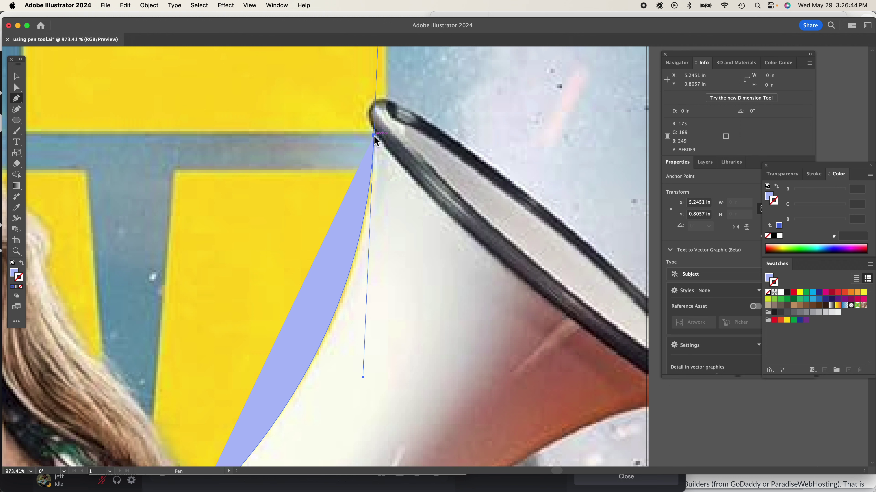
{"action": "scroll", "coordinate": [344, 162], "scroll_direction": "up", "scroll_amount": 3}
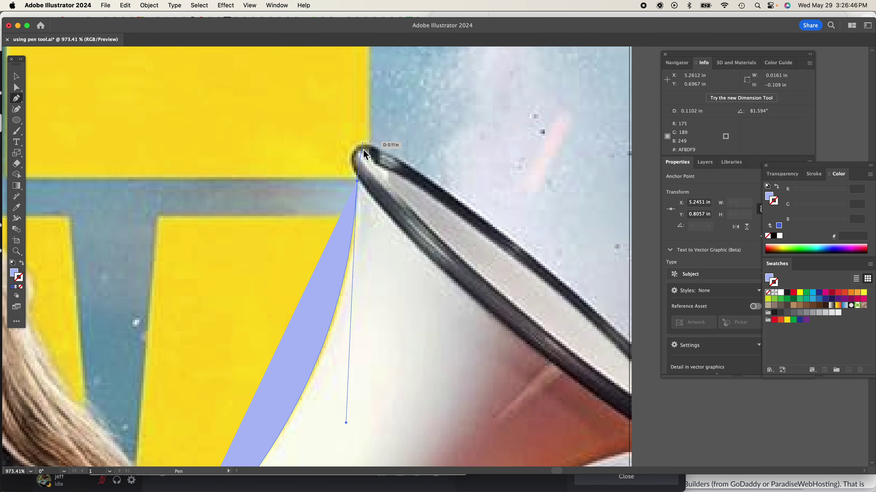
{"action": "left_click_drag", "start_coordinate": [355, 151], "coordinate": [367, 136]}
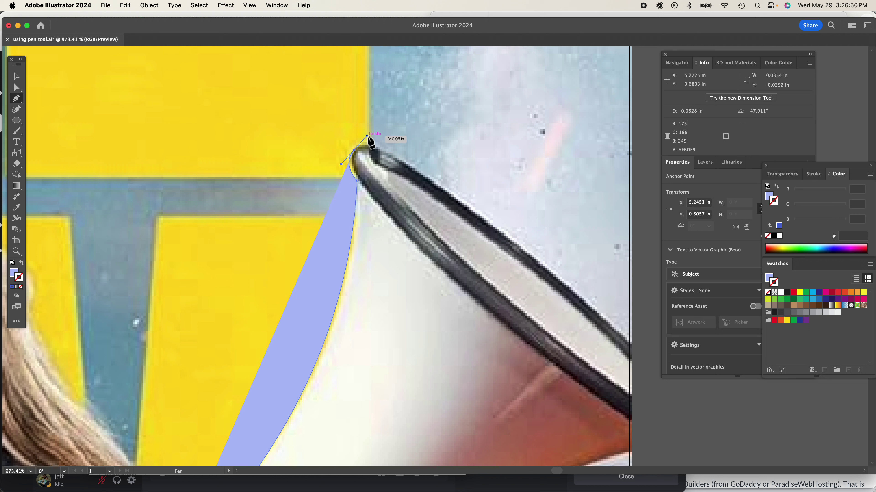
{"action": "left_click", "coordinate": [386, 151]}
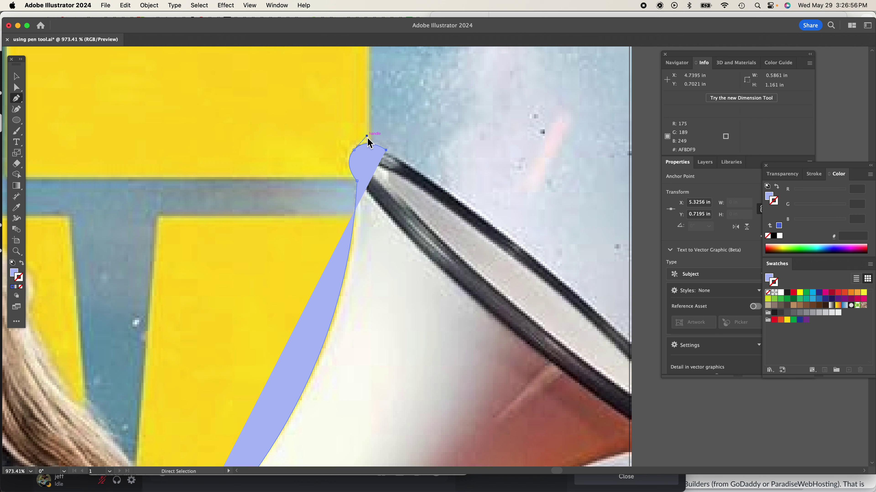
{"action": "left_click_drag", "start_coordinate": [367, 136], "coordinate": [389, 151]}
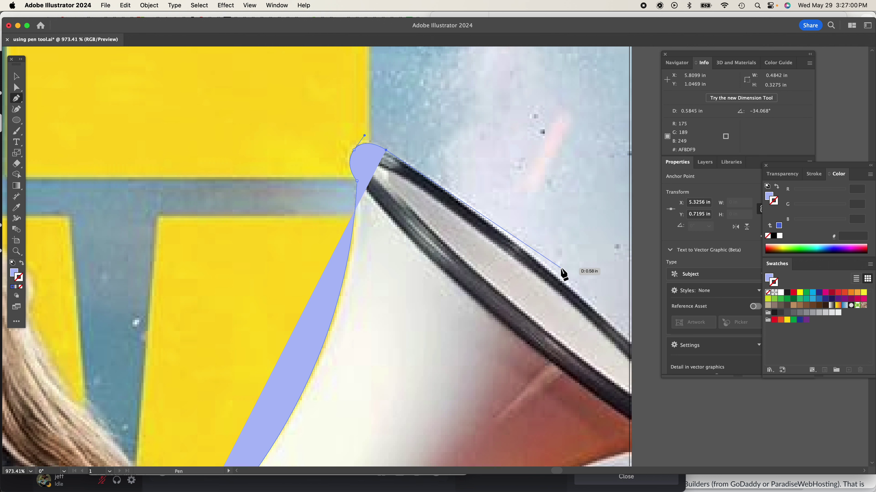
Step: Extend the path along the megaphone rim's upper outer edge with a curved anchor midway and an end anchor at the poster's right edge
{"action": "scroll", "coordinate": [550, 273], "scroll_direction": "down", "scroll_amount": 2}
{"action": "scroll", "coordinate": [551, 273], "scroll_direction": "right", "scroll_amount": 2}
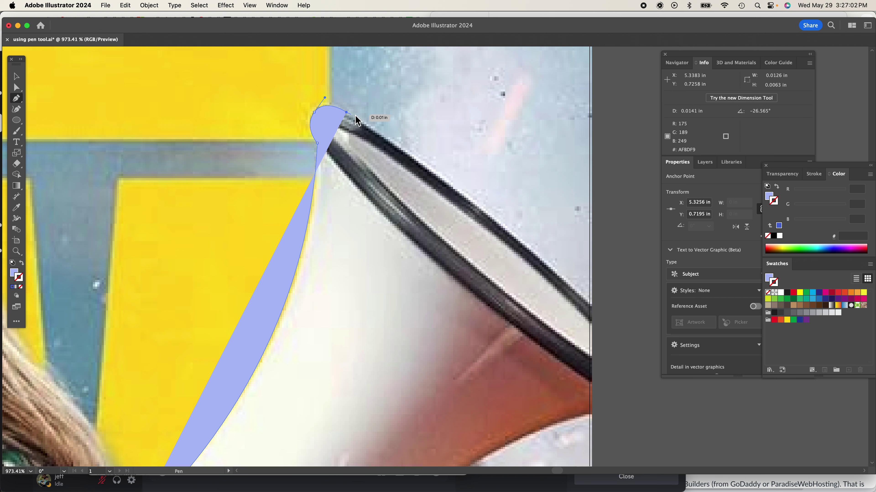
{"action": "scroll", "coordinate": [462, 187], "scroll_direction": "up", "scroll_amount": 1}
{"action": "scroll", "coordinate": [461, 187], "scroll_direction": "right", "scroll_amount": 1}
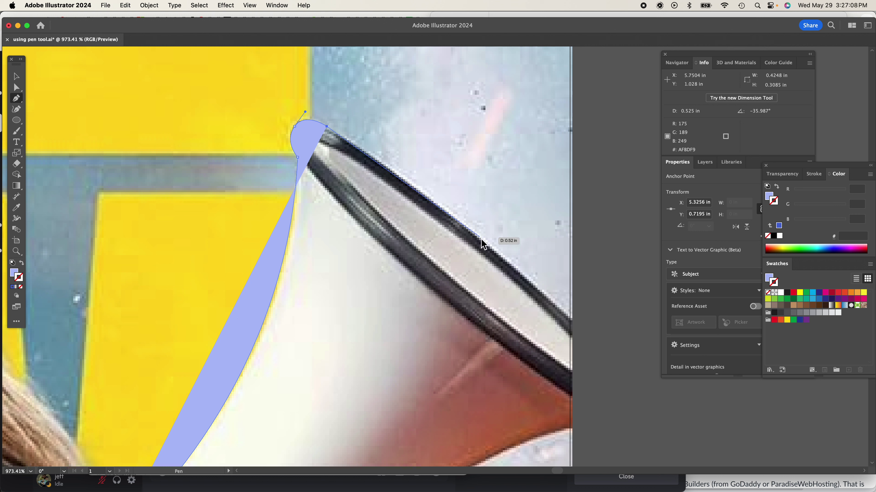
{"action": "left_click_drag", "start_coordinate": [482, 240], "coordinate": [508, 260]}
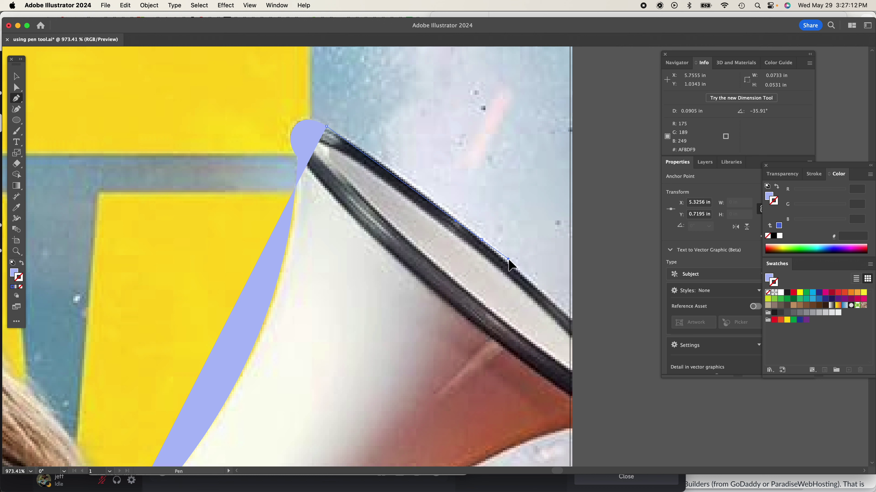
{"action": "left_click", "coordinate": [508, 260]}
{"action": "scroll", "coordinate": [514, 260], "scroll_direction": "down", "scroll_amount": 2}
{"action": "scroll", "coordinate": [514, 260], "scroll_direction": "right", "scroll_amount": 2}
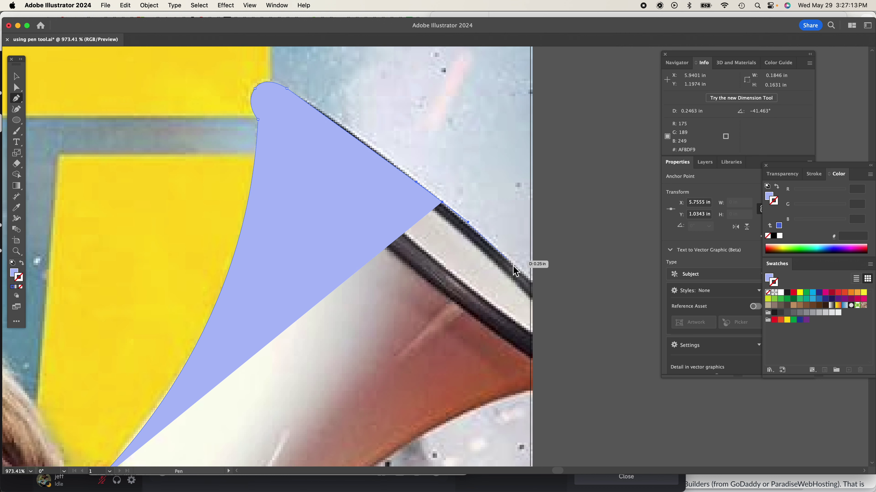
{"action": "left_click", "coordinate": [532, 285]}
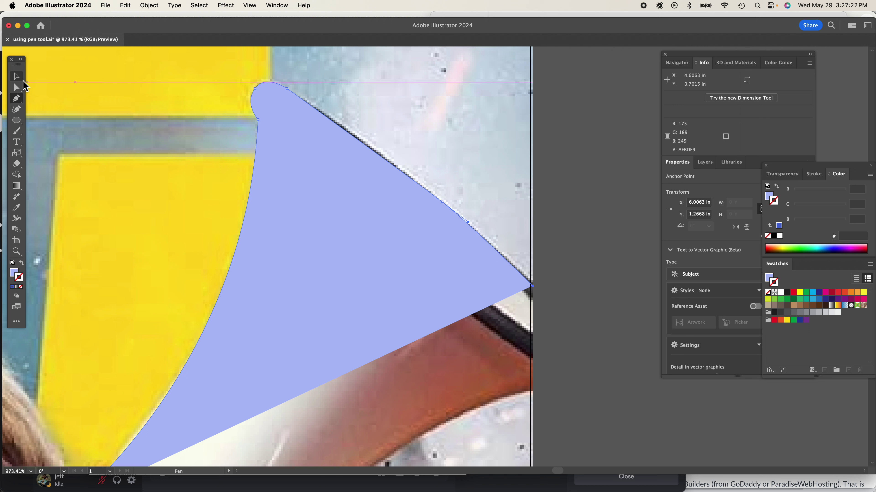
Step: Reshape the megaphone rim's upper-edge curve with Direct Selection by pulling the midway anchor's upper handle back toward the tip to follow the outline
{"action": "left_click", "coordinate": [18, 88]}
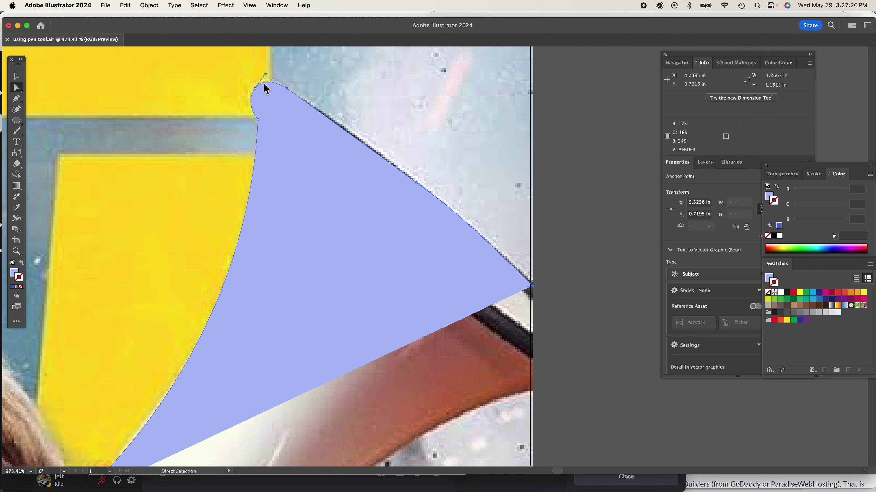
{"action": "left_click_drag", "start_coordinate": [265, 74], "coordinate": [266, 74]}
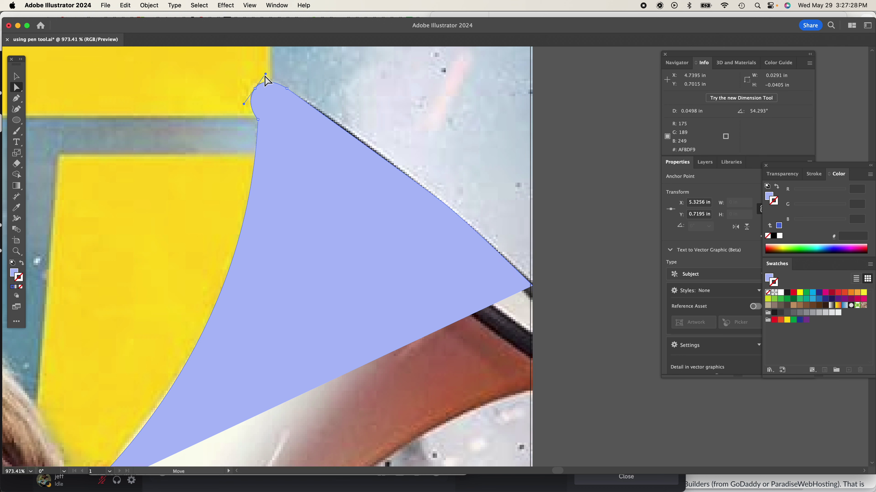
{"action": "left_click", "coordinate": [443, 203]}
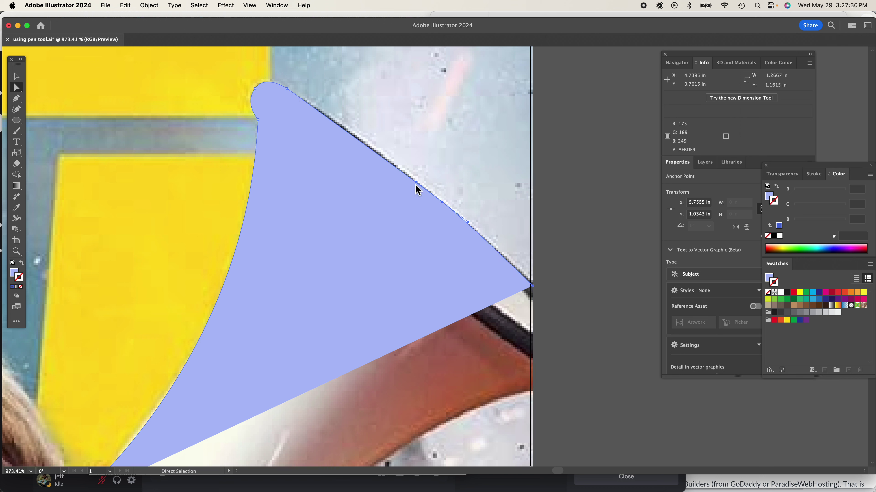
{"action": "left_click_drag", "start_coordinate": [416, 182], "coordinate": [411, 176]}
{"action": "left_click_drag", "start_coordinate": [400, 162], "coordinate": [399, 162]}
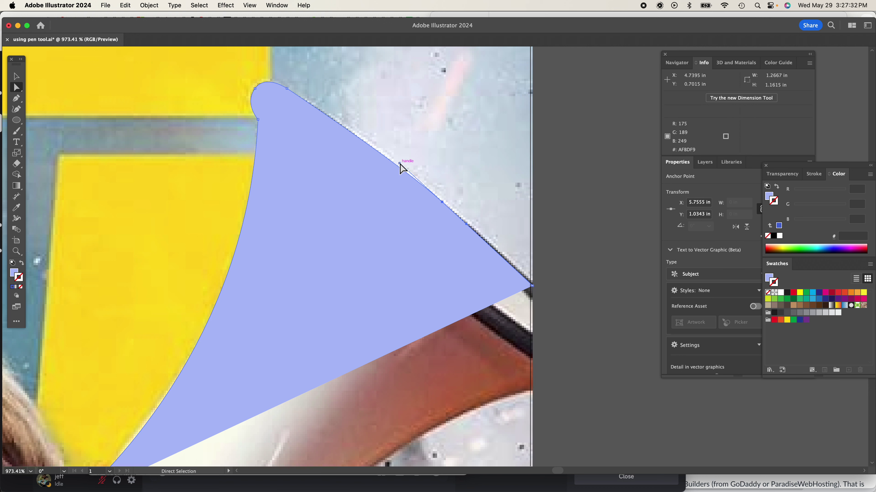
{"action": "left_click", "coordinate": [287, 88]}
{"action": "left_click", "coordinate": [296, 83]}
{"action": "left_click", "coordinate": [287, 89]}
{"action": "left_click_drag", "start_coordinate": [400, 163], "coordinate": [388, 157]}
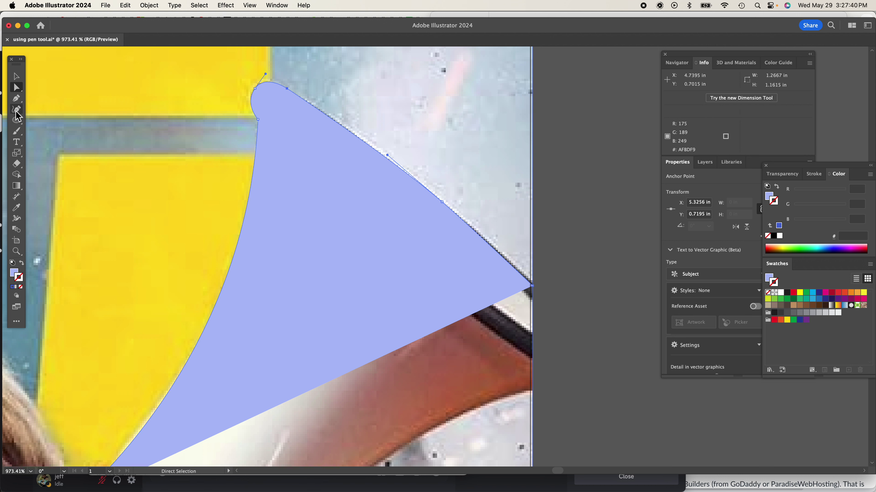
Step: Pull a direction handle out of the anchor on the outer side of the rim tip with the Anchor Point tool, rounding the tip
{"action": "left_click", "coordinate": [16, 98]}
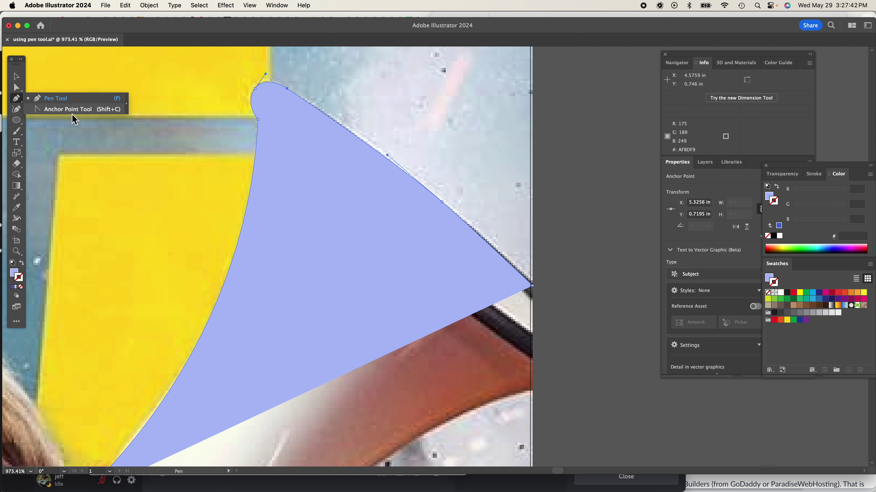
{"action": "left_click", "coordinate": [96, 110]}
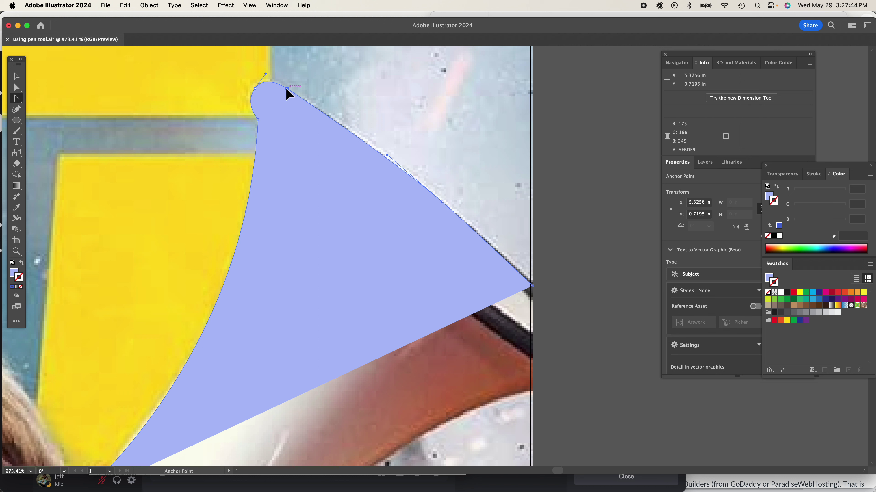
{"action": "left_click_drag", "start_coordinate": [287, 89], "coordinate": [265, 74]}
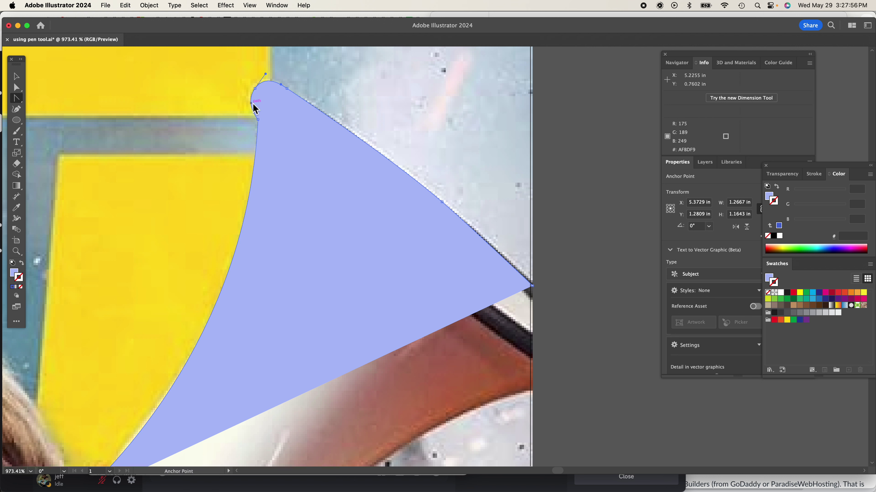
Step: Try converting the anchor where the rim tip meets the white horn to a corner point, twice, and undo each conversion
{"action": "left_click", "coordinate": [258, 120]}
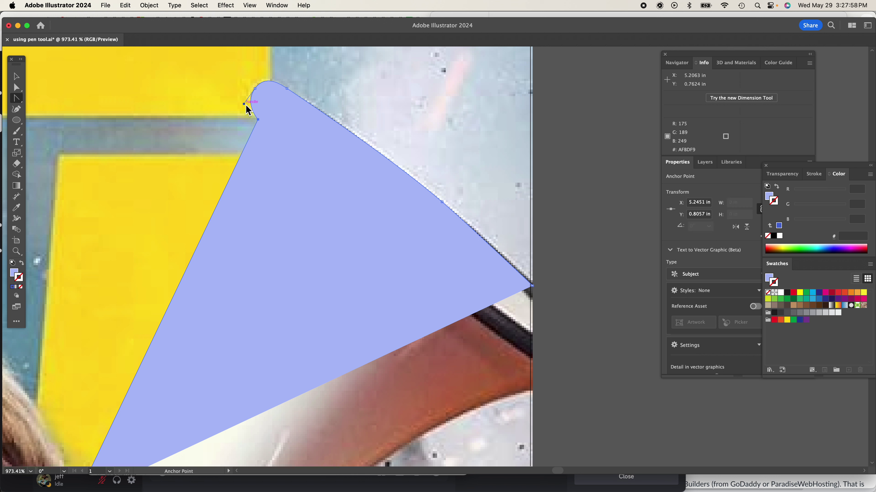
{"action": "key", "text": "super+z"}
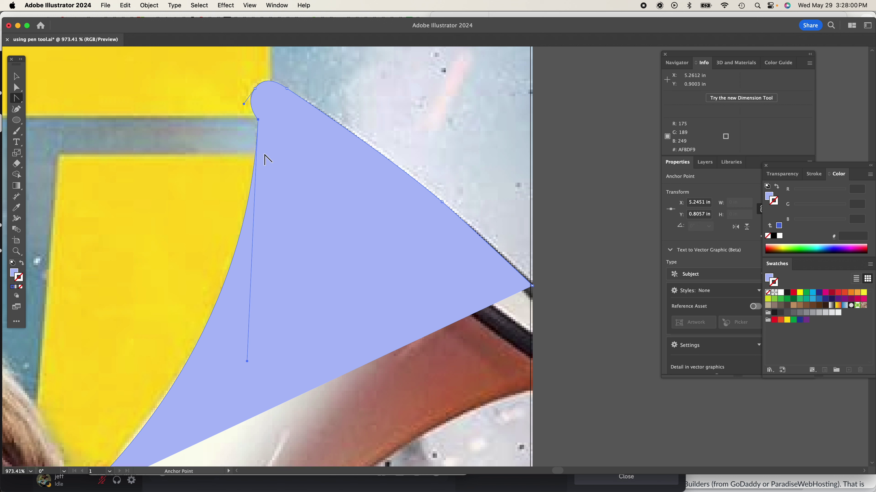
{"action": "left_click", "coordinate": [259, 120]}
{"action": "key", "text": "super+z"}
Step: Try nudging the anchor where the rim tip meets the horn with Direct Selection, and look up the available "snap" commands
{"action": "left_click", "coordinate": [17, 87]}
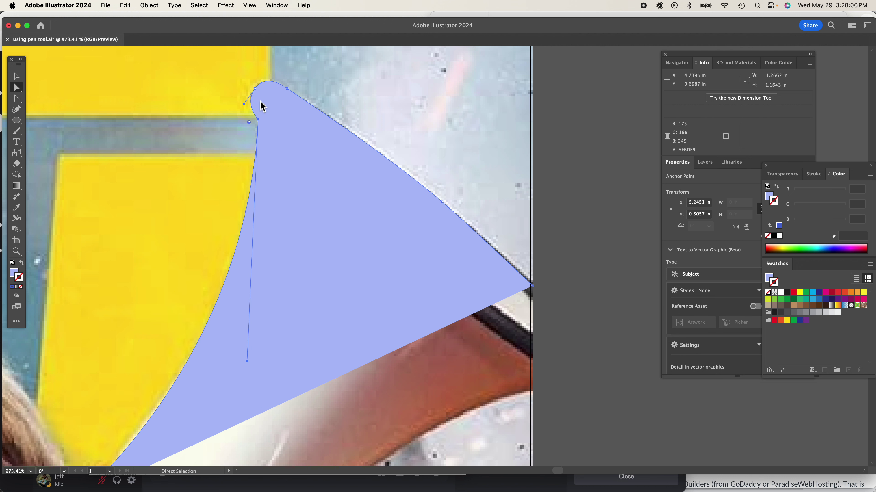
{"action": "mouse_move", "coordinate": [259, 122]}
{"action": "left_mouse_down"}
{"action": "mouse_move", "coordinate": [251, 112]}
{"action": "mouse_move", "coordinate": [260, 117]}
{"action": "left_mouse_up"}
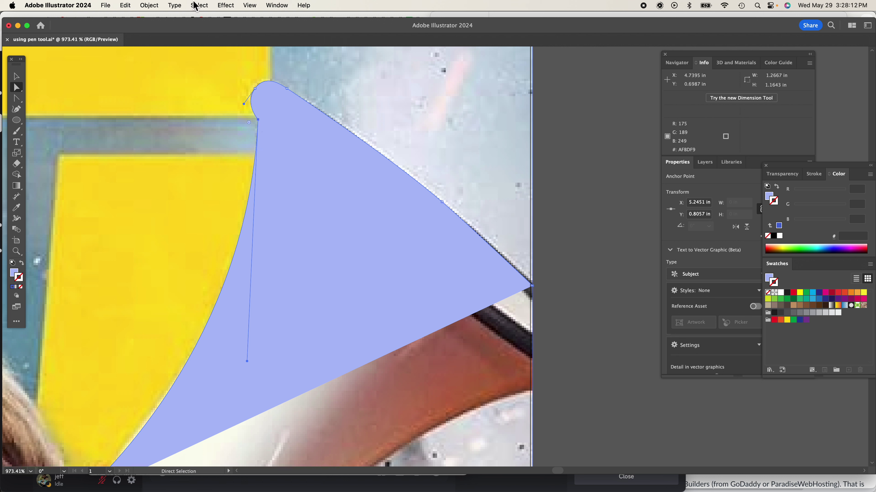
{"action": "left_click", "coordinate": [204, 5]}
{"action": "mouse_move", "coordinate": [181, 5]}
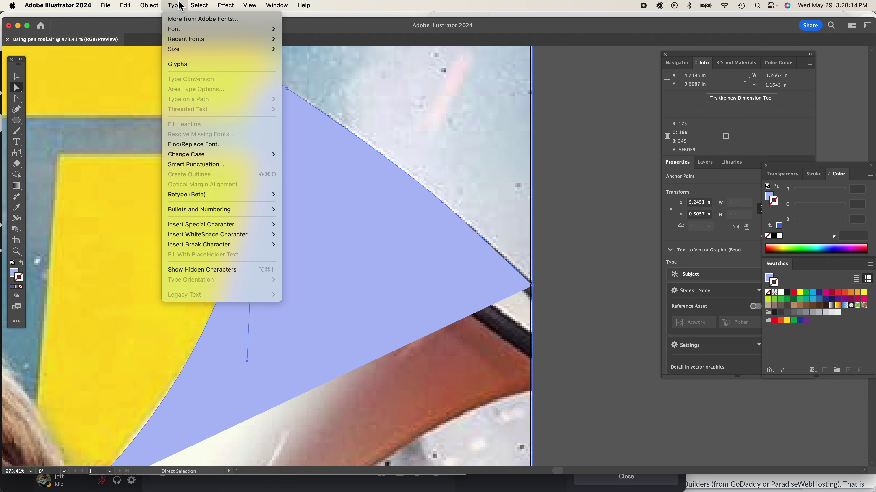
{"action": "mouse_move", "coordinate": [250, 5]}
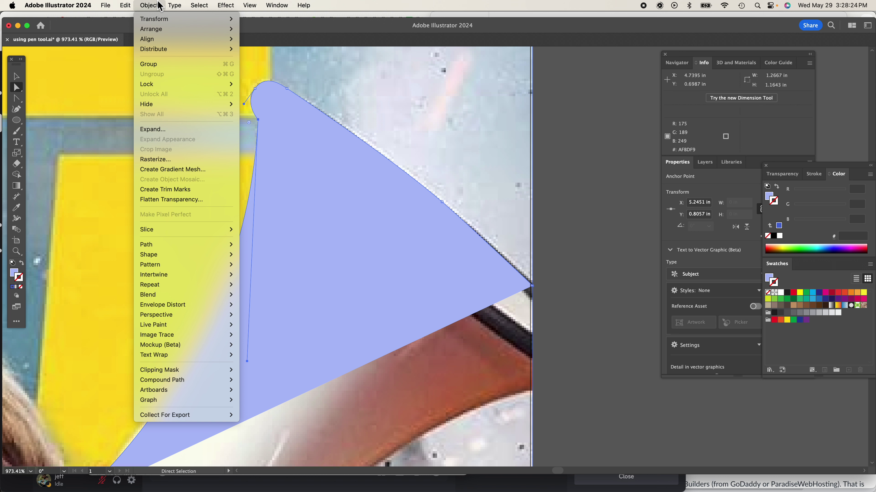
{"action": "left_click", "coordinate": [121, 5]}
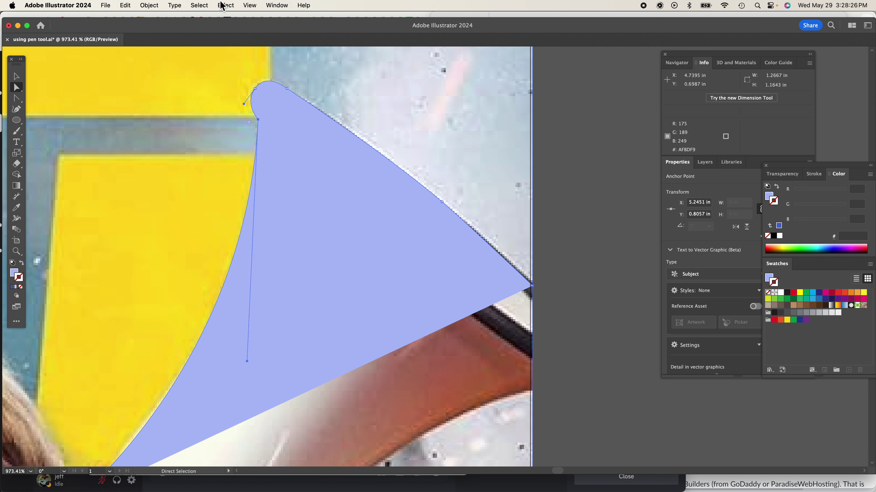
{"action": "left_click", "coordinate": [304, 6]}
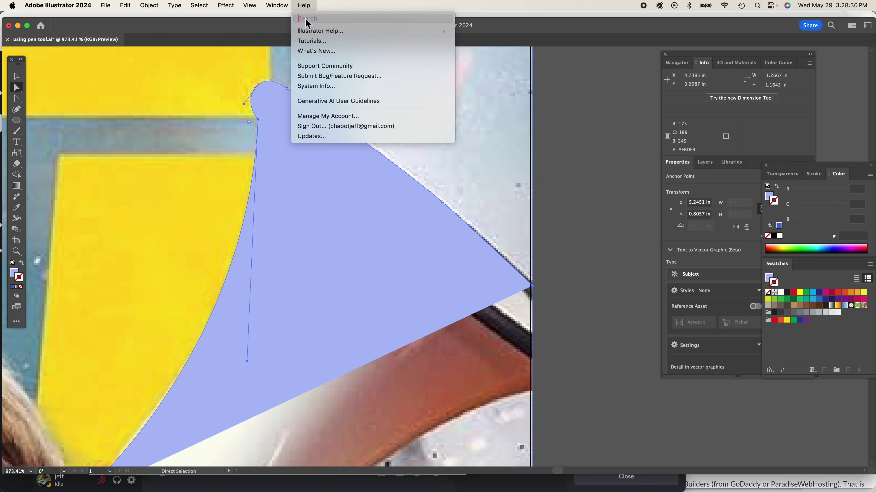
{"action": "type", "text": "snap"}
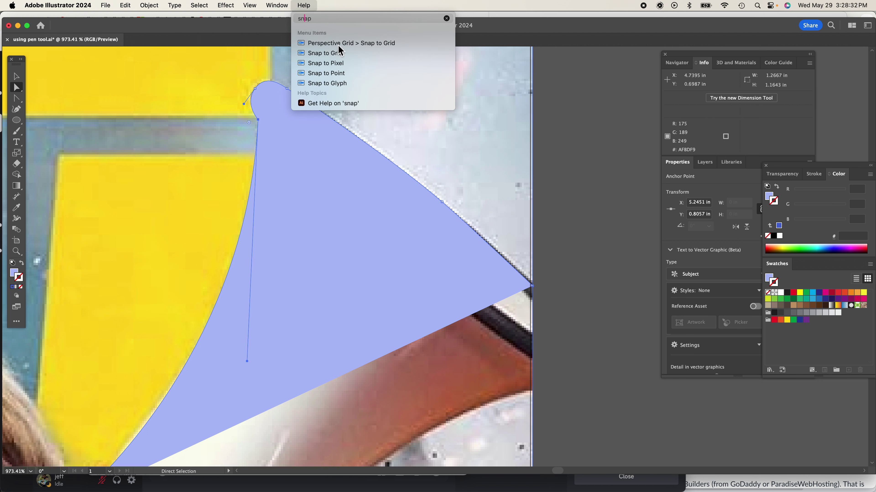
{"action": "mouse_move", "coordinate": [343, 63]}
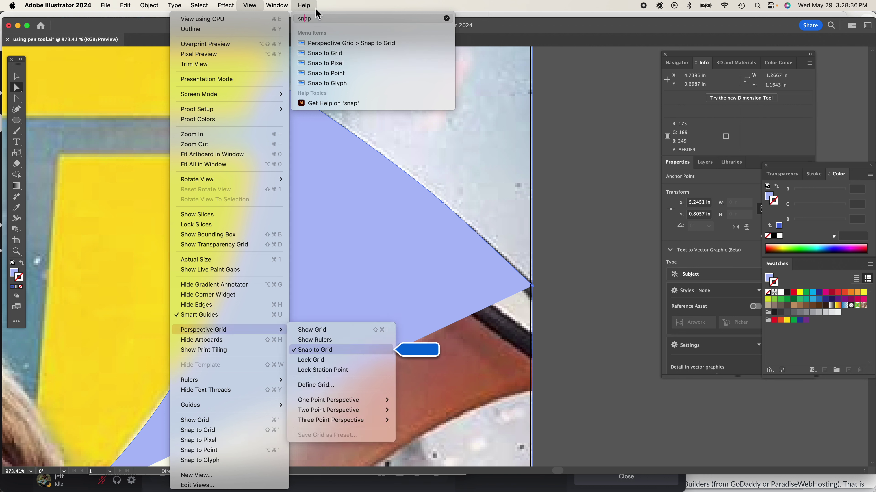
{"action": "left_click", "coordinate": [336, 2]}
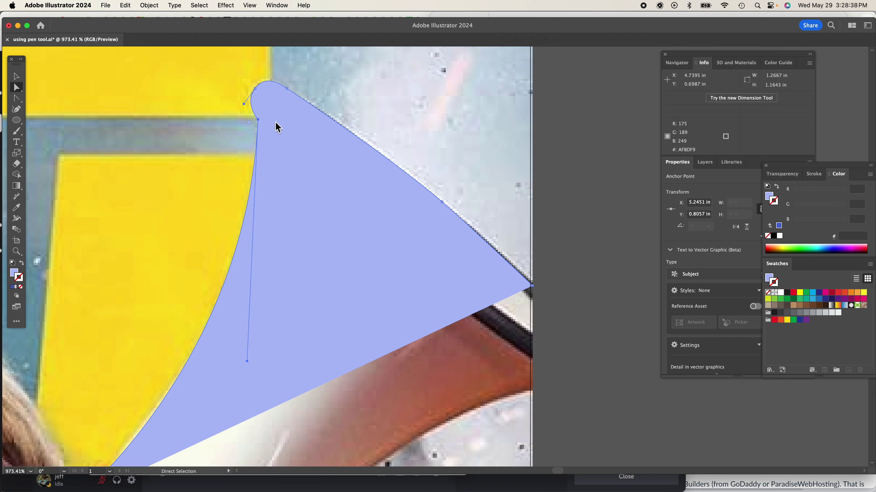
Step: Review the partial megaphone trace against the whole poster
{"action": "scroll", "coordinate": [276, 169], "scroll_direction": "down", "scroll_amount": 2}
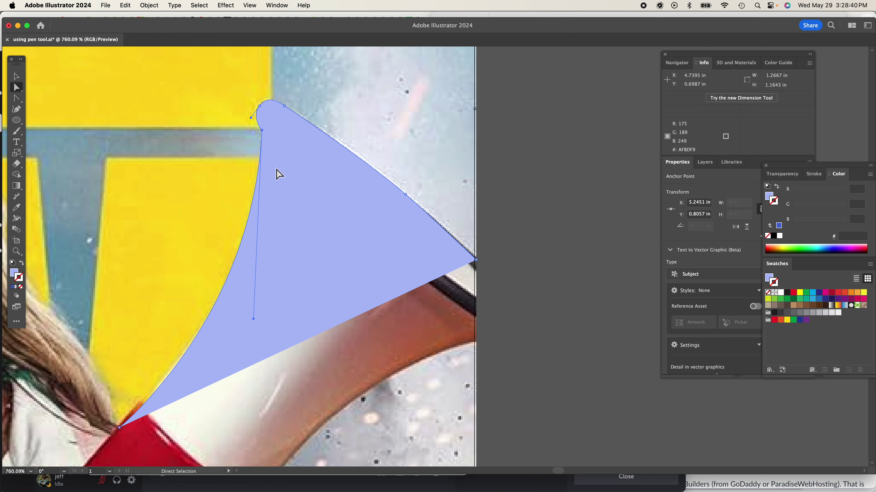
{"action": "key", "text": "super+y"}
{"action": "key", "text": "super+y"}
{"action": "scroll", "coordinate": [275, 171], "scroll_direction": "down", "scroll_amount": 3}
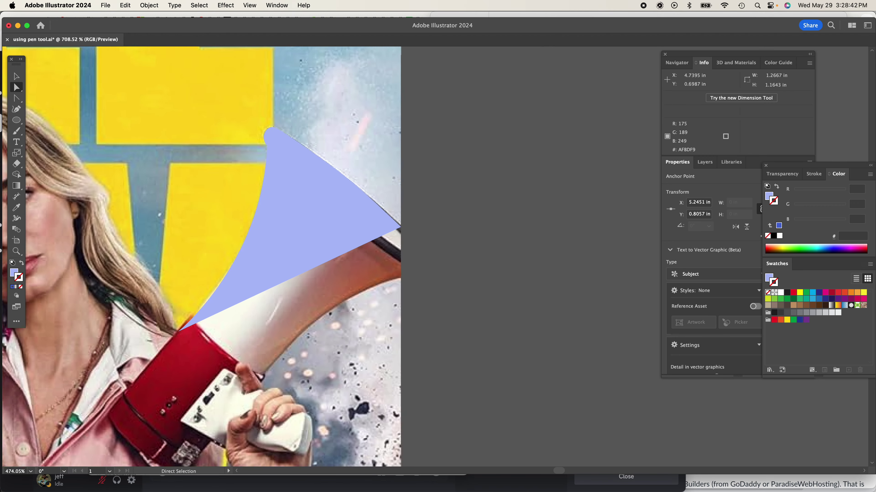
{"action": "scroll", "coordinate": [278, 174], "scroll_direction": "down", "scroll_amount": 3}
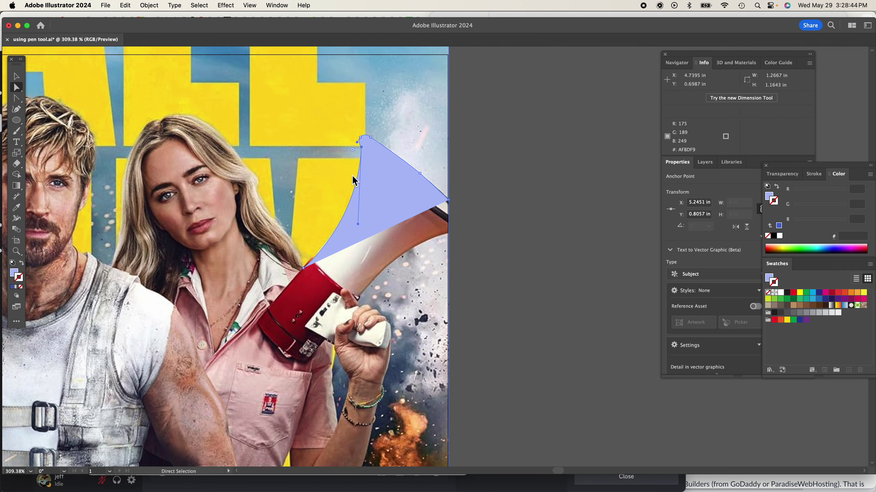
{"action": "scroll", "coordinate": [357, 181], "scroll_direction": "down", "scroll_amount": 4}
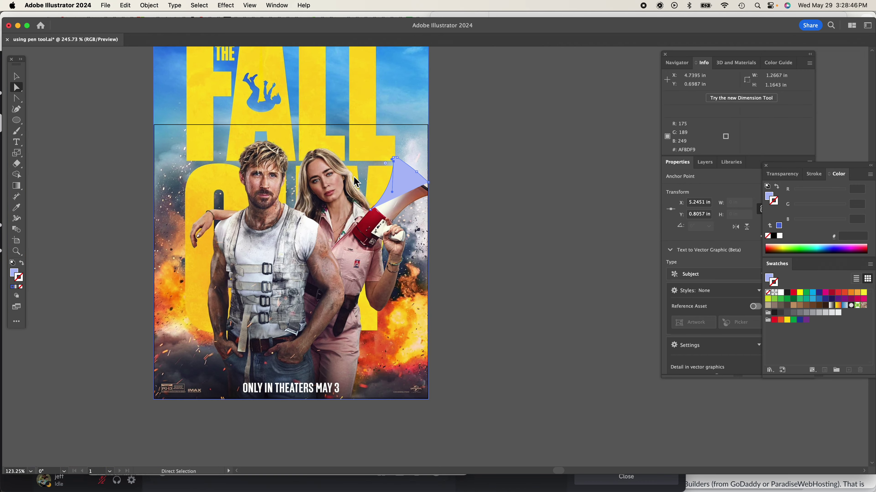
{"action": "scroll", "coordinate": [354, 176], "scroll_direction": "up", "scroll_amount": 2}
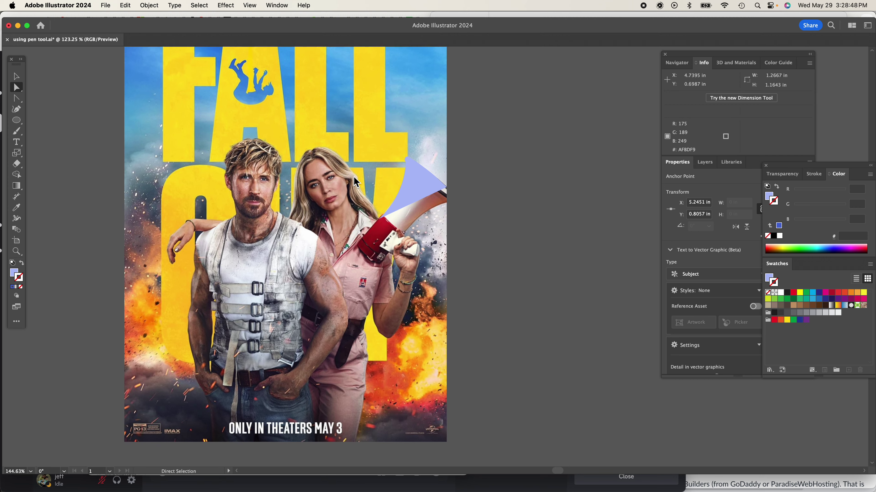
{"action": "left_click", "coordinate": [17, 76]}
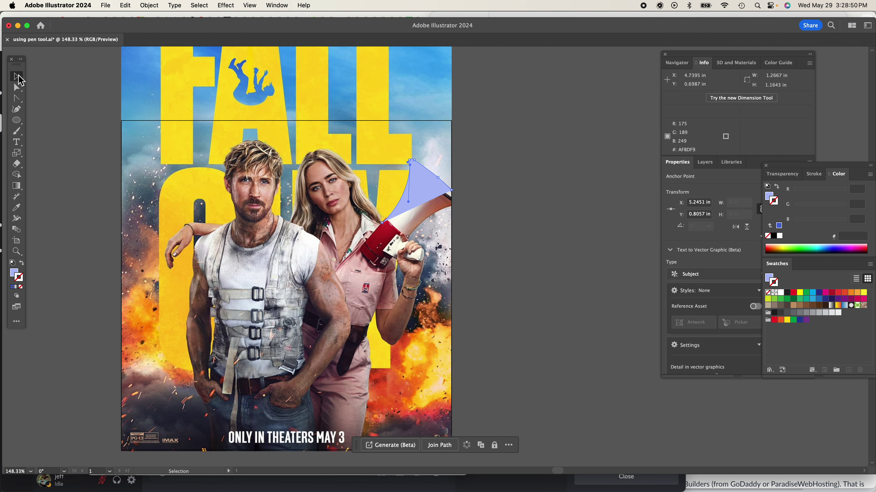
{"action": "key", "text": "a"}
{"action": "key", "text": "super+Tab"}
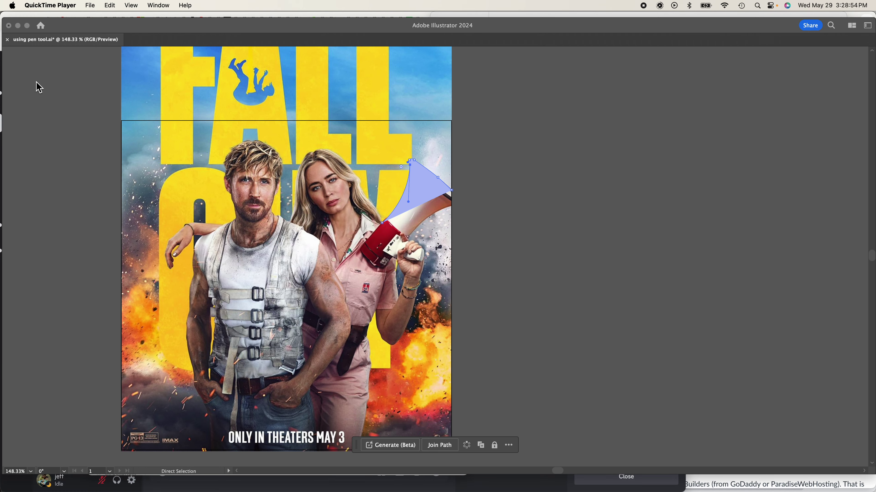
{"action": "key", "text": "super+shift+5"}
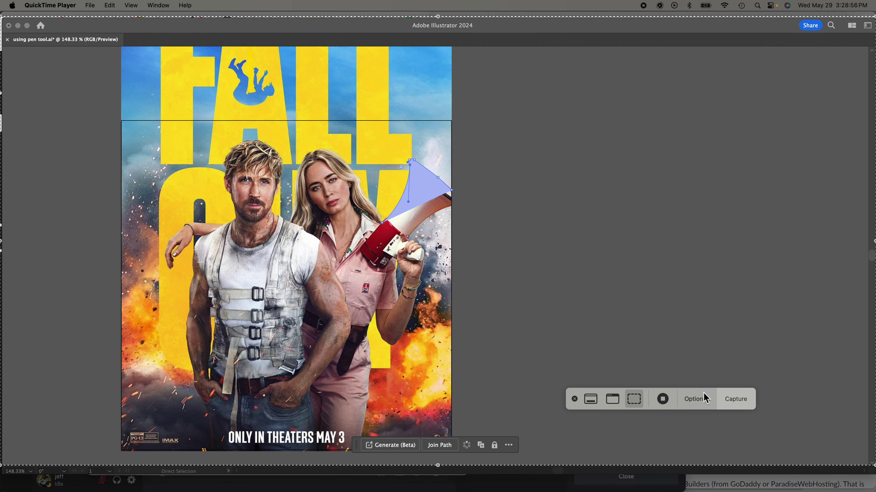